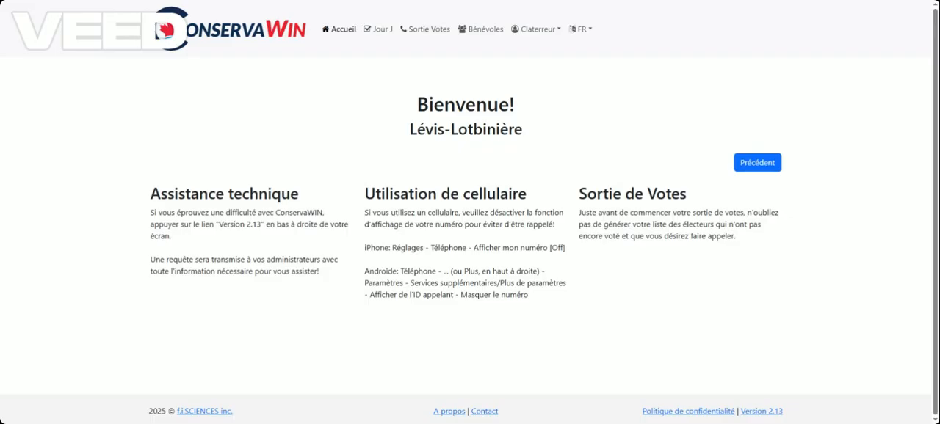
Open the Sortie Votes page and search for a Conservative voter who has not voted
{"action": "left_click", "coordinate": [423, 31]}
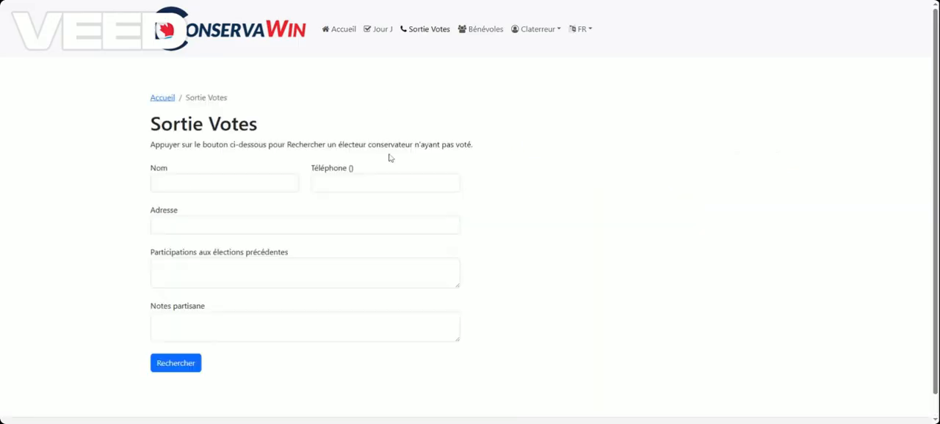
{"action": "scroll", "coordinate": [275, 122], "scroll_direction": "down", "scroll_amount": 1}
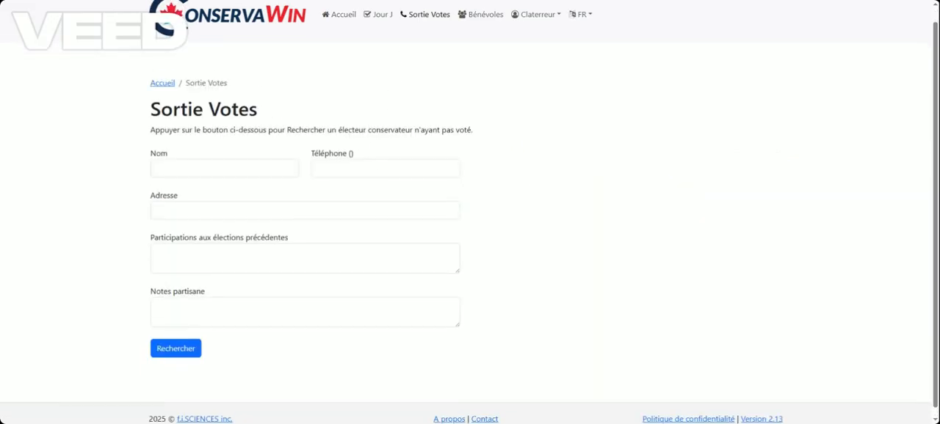
{"action": "left_click", "coordinate": [180, 341]}
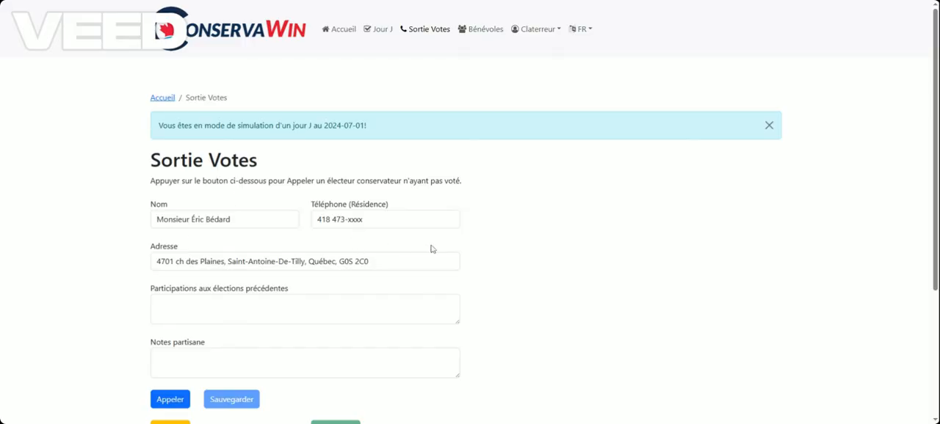
Examine the voter's record, including the masked residence phone number, address, past participation, notes and the other elector at the same address
{"action": "scroll", "coordinate": [397, 237], "scroll_direction": "down", "scroll_amount": 1}
{"action": "scroll", "coordinate": [202, 205], "scroll_direction": "down", "scroll_amount": 1}
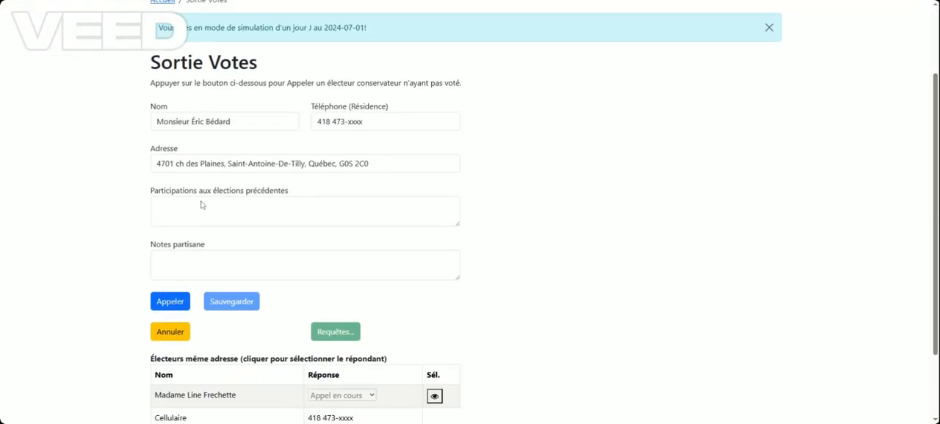
{"action": "scroll", "coordinate": [201, 205], "scroll_direction": "down", "scroll_amount": 1}
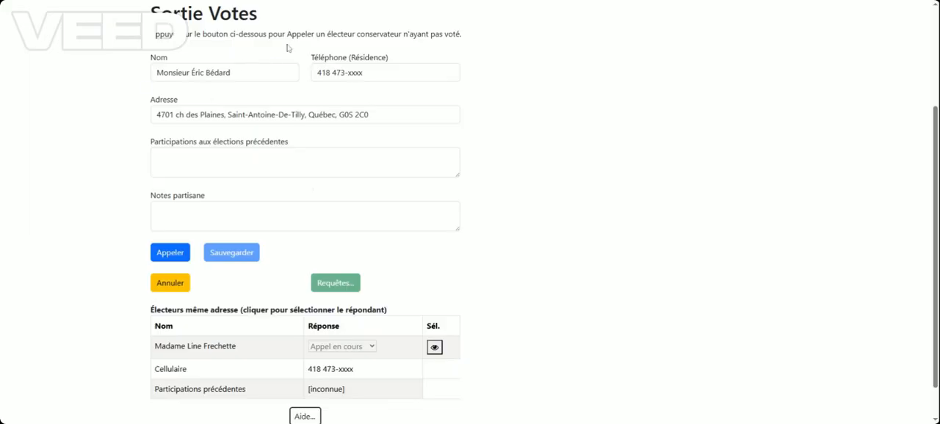
{"action": "scroll", "coordinate": [382, 256], "scroll_direction": "down", "scroll_amount": 1}
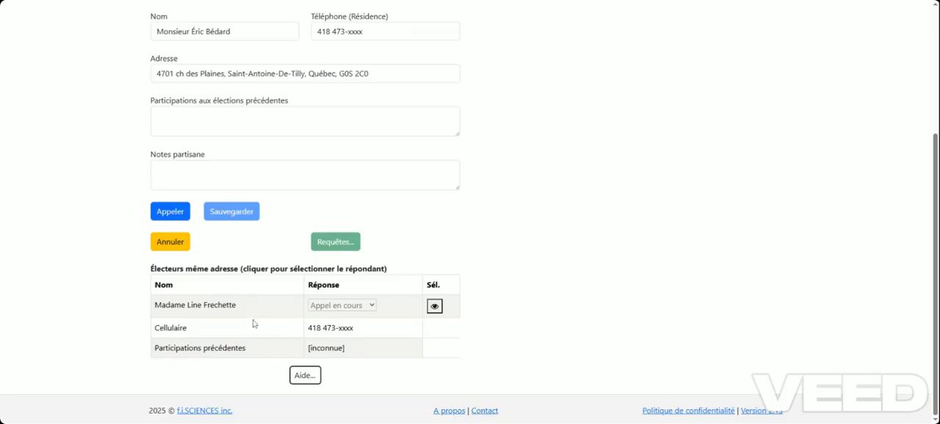
{"action": "scroll", "coordinate": [444, 248], "scroll_direction": "up", "scroll_amount": 1}
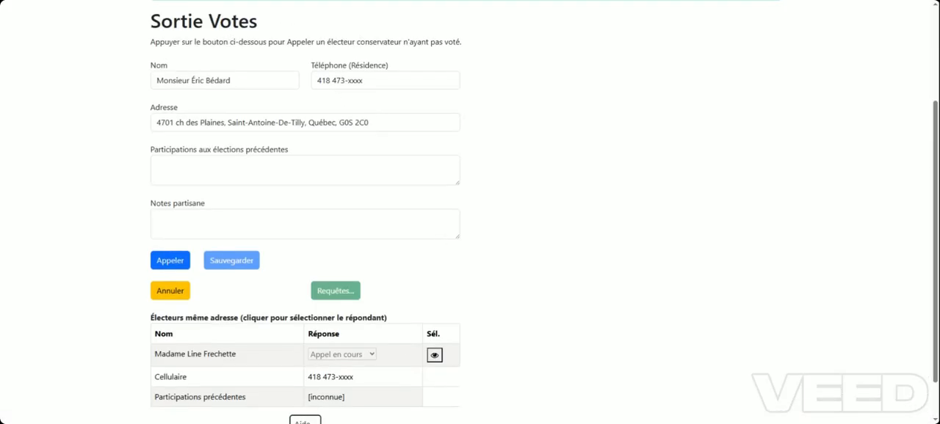
{"action": "left_click_drag", "start_coordinate": [367, 81], "coordinate": [316, 81]}
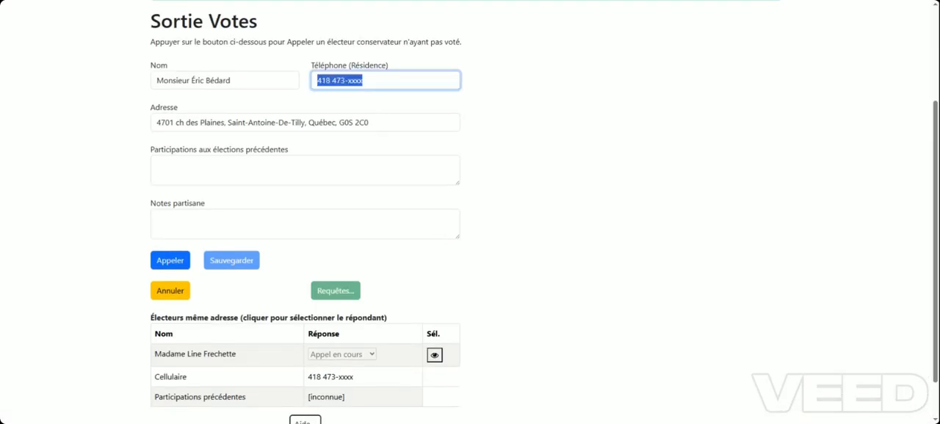
{"action": "left_click_drag", "start_coordinate": [365, 81], "coordinate": [348, 81]}
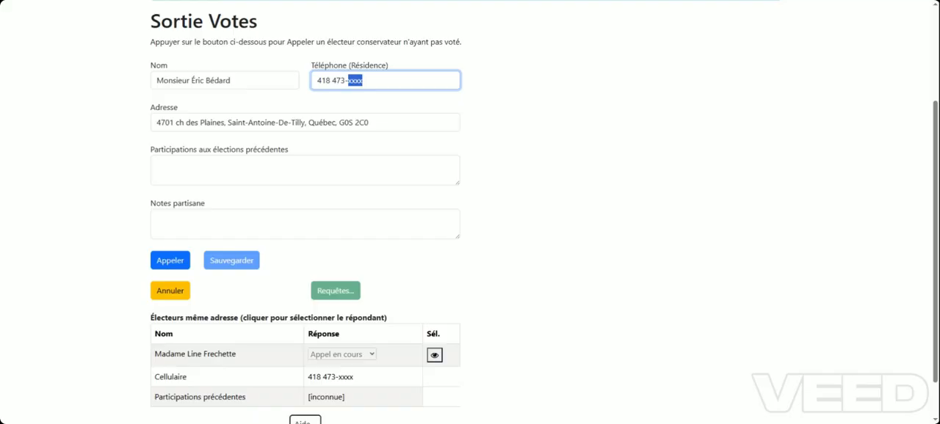
{"action": "left_click", "coordinate": [487, 177]}
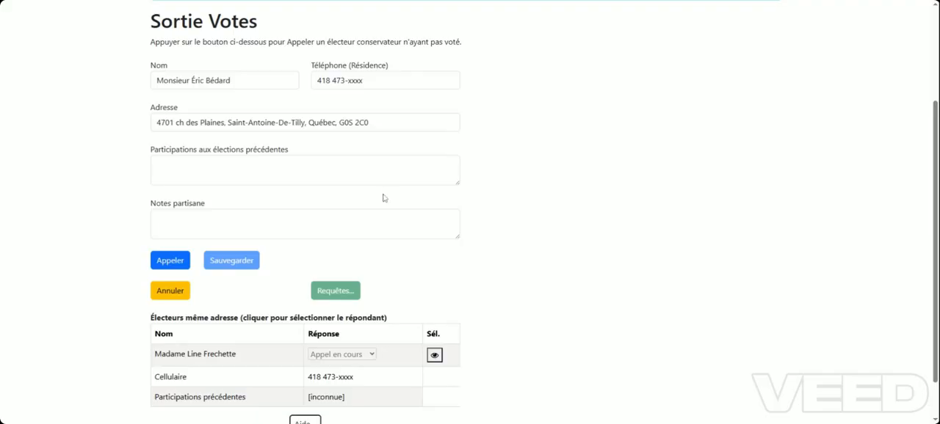
{"action": "scroll", "coordinate": [367, 227], "scroll_direction": "down", "scroll_amount": 1}
{"action": "scroll", "coordinate": [367, 227], "scroll_direction": "up", "scroll_amount": 1}
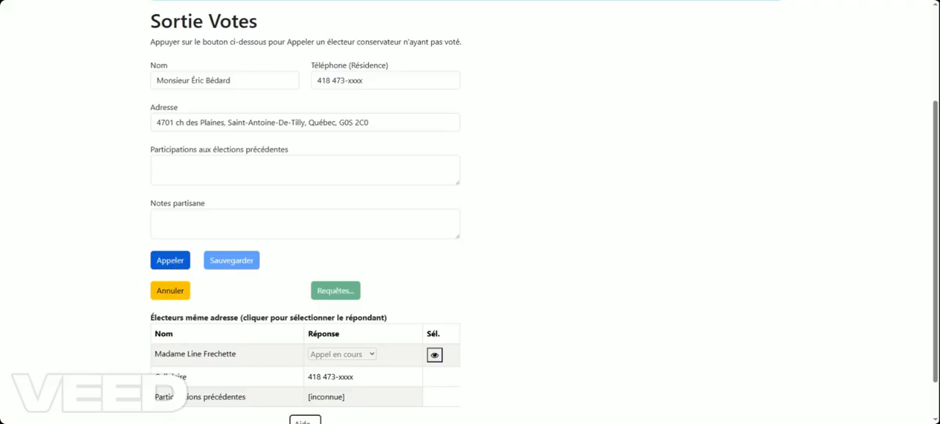
Start the call to the voter, set the answered question to Non and compare the names of the two electors at the address
{"action": "left_click", "coordinate": [171, 263]}
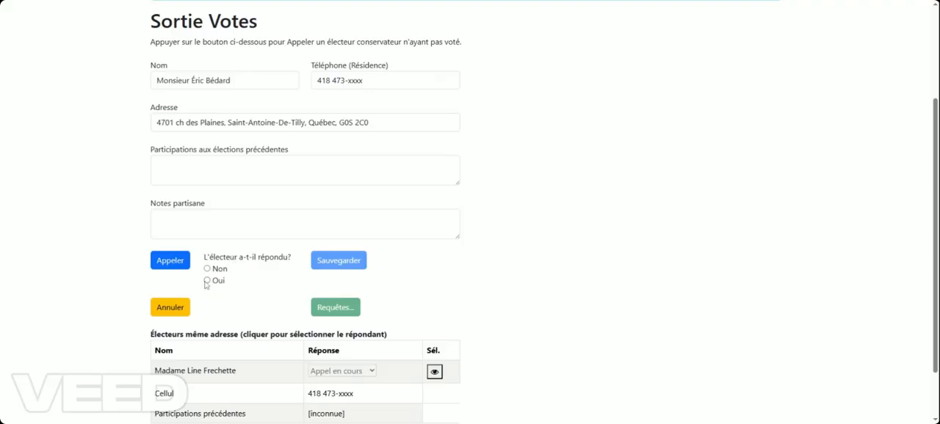
{"action": "left_click", "coordinate": [207, 269]}
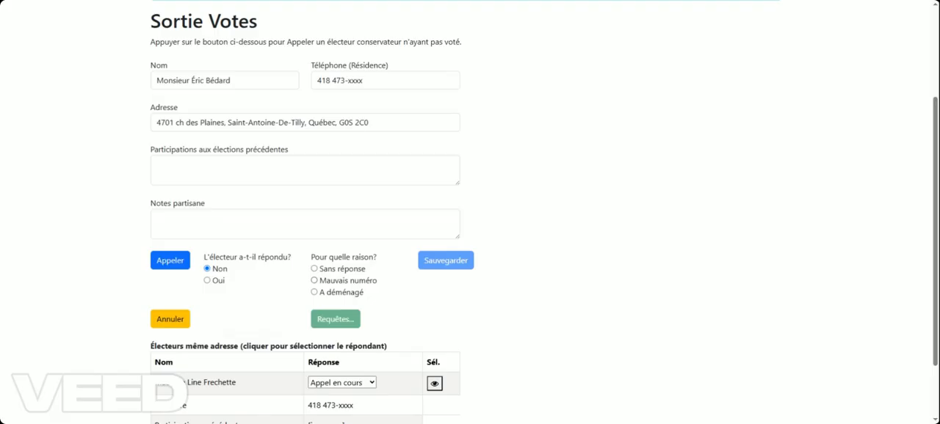
{"action": "double_click", "coordinate": [219, 81]}
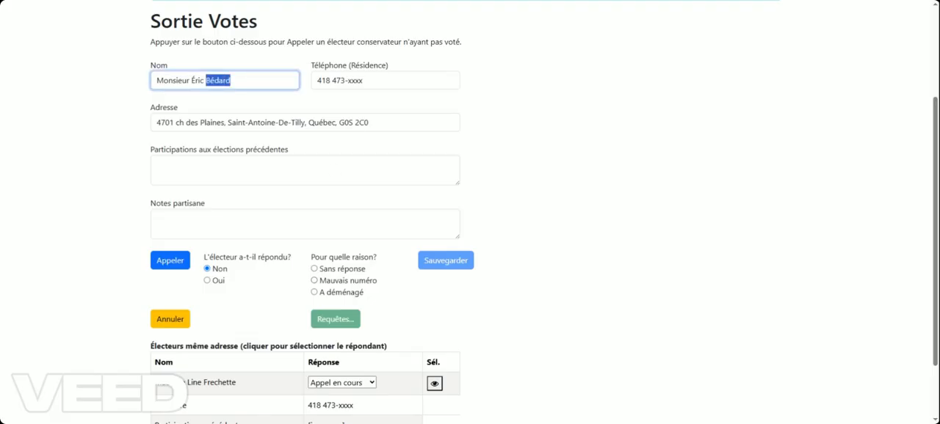
{"action": "left_click_drag", "start_coordinate": [218, 81], "coordinate": [186, 81]}
{"action": "left_click_drag", "start_coordinate": [248, 383], "coordinate": [187, 383]}
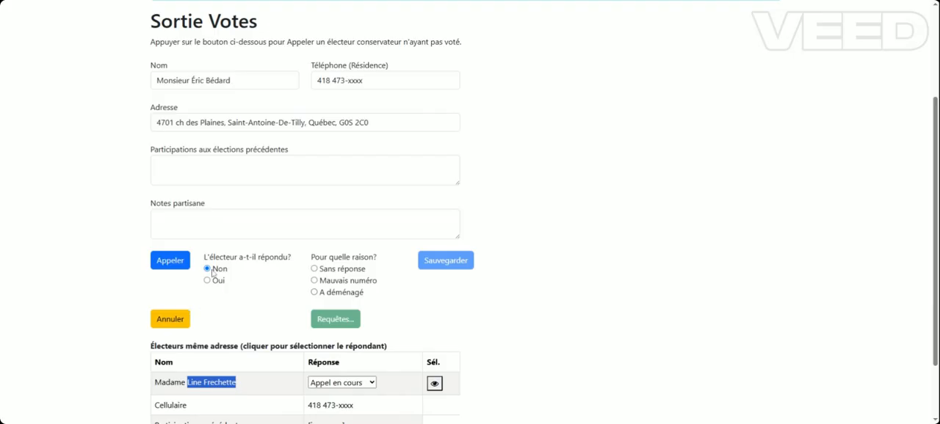
Mark the voter as having answered with Oui and try each voting response in turn, ending on Ne sais pas
{"action": "left_click", "coordinate": [207, 281]}
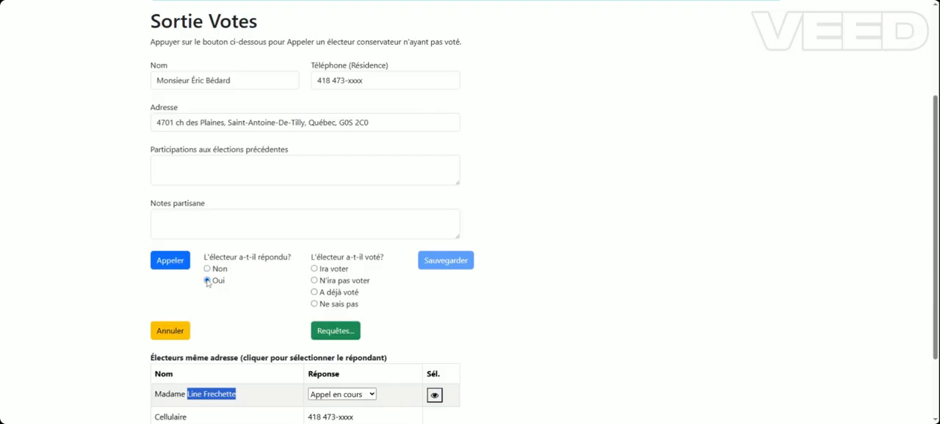
{"action": "left_click", "coordinate": [314, 269]}
{"action": "left_click", "coordinate": [314, 282]}
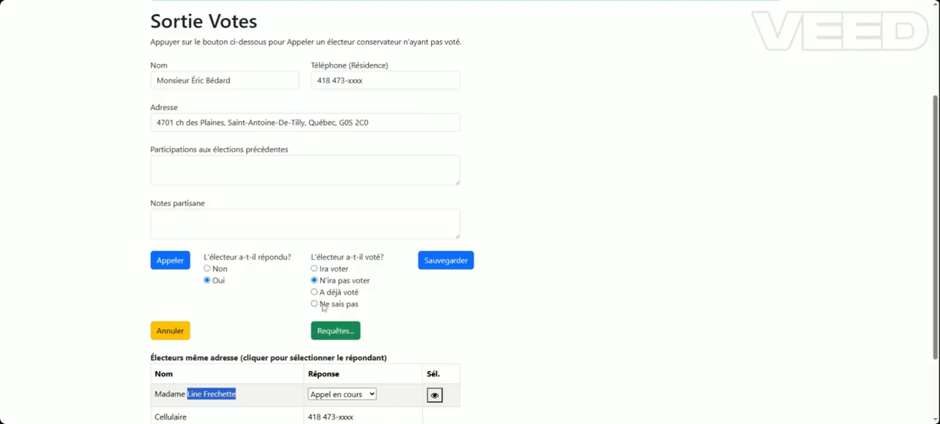
{"action": "left_click", "coordinate": [315, 293]}
{"action": "left_click", "coordinate": [314, 304]}
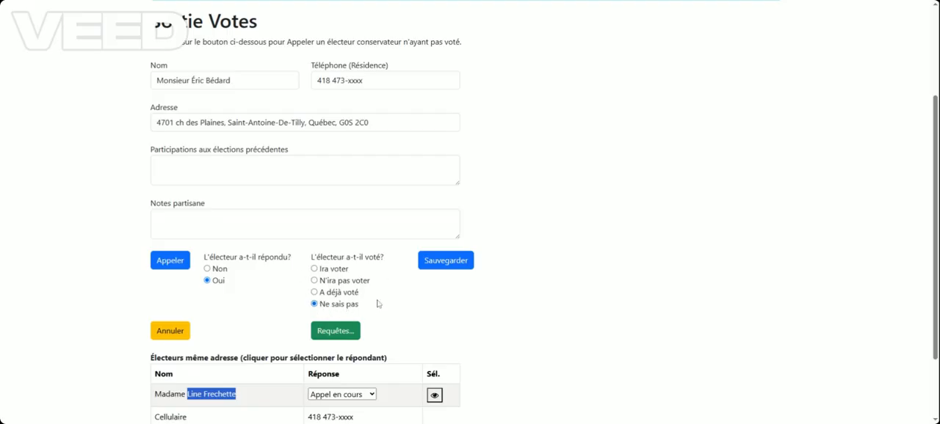
Make the other elector at the same address the respondent of the call
{"action": "scroll", "coordinate": [371, 307], "scroll_direction": "down", "scroll_amount": 3}
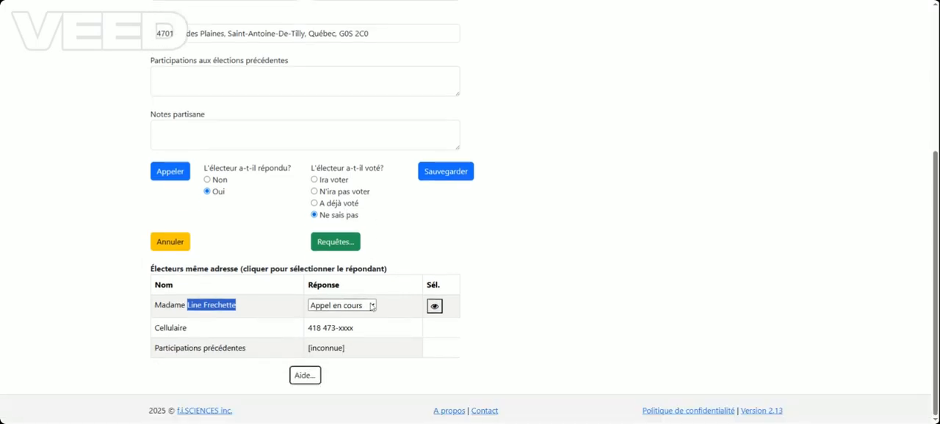
{"action": "scroll", "coordinate": [487, 296], "scroll_direction": "up", "scroll_amount": 5}
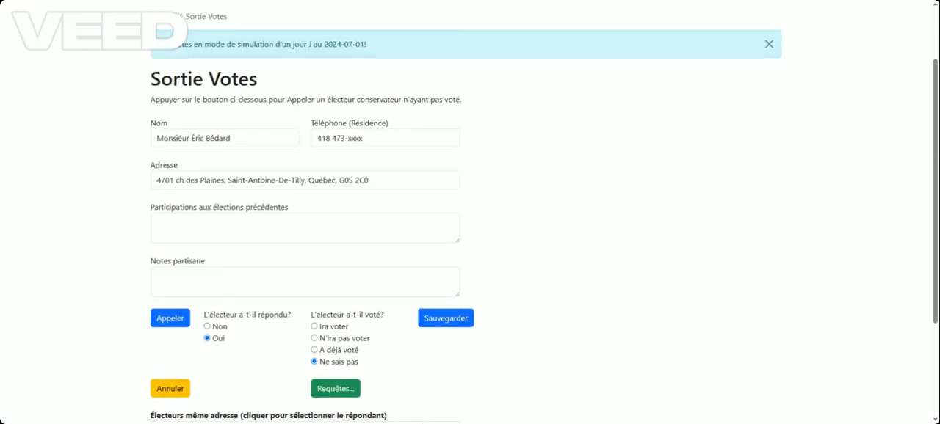
{"action": "double_click", "coordinate": [218, 138]}
{"action": "scroll", "coordinate": [271, 341], "scroll_direction": "down", "scroll_amount": 3}
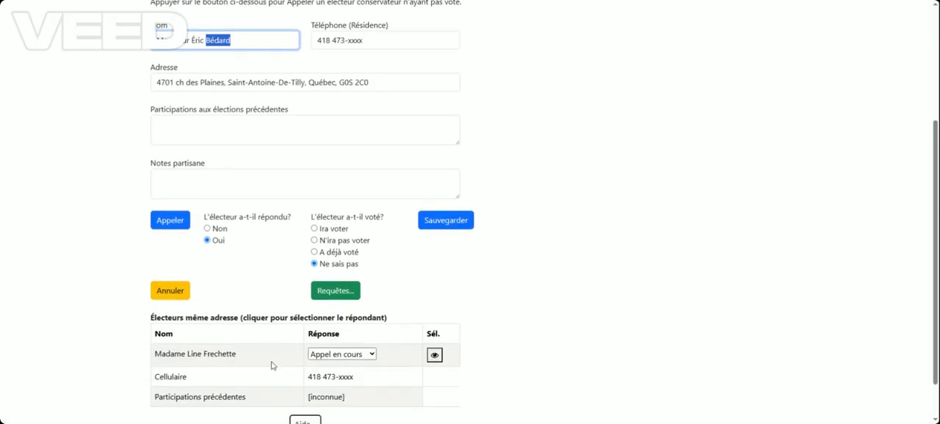
{"action": "left_click", "coordinate": [435, 357]}
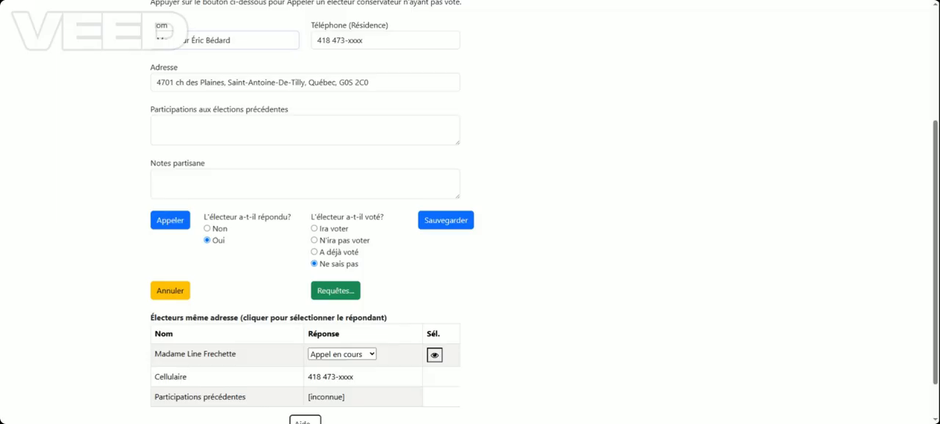
{"action": "double_click", "coordinate": [218, 41]}
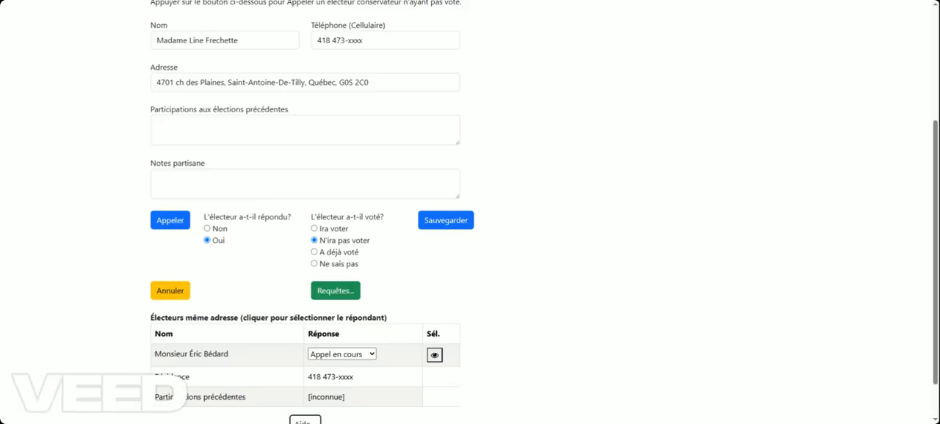
Record the respondent as not answering with Non and the reason Sans réponse, and save the call result
{"action": "scroll", "coordinate": [555, 339], "scroll_direction": "down", "scroll_amount": 1}
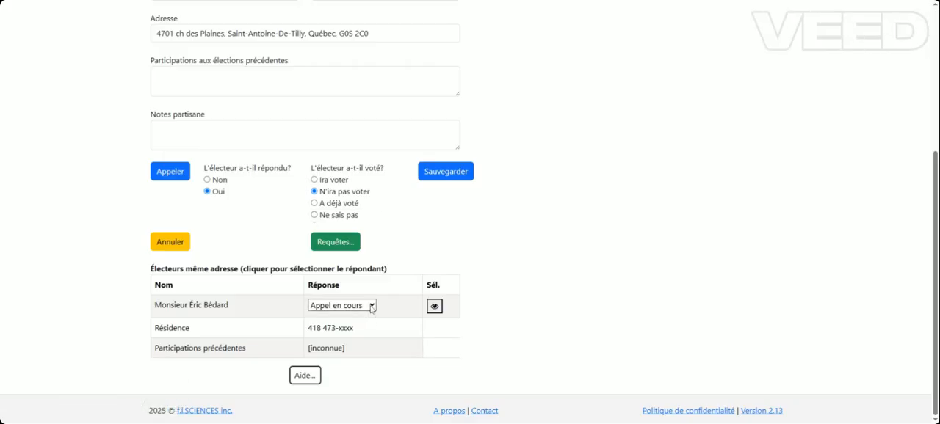
{"action": "left_click", "coordinate": [208, 180]}
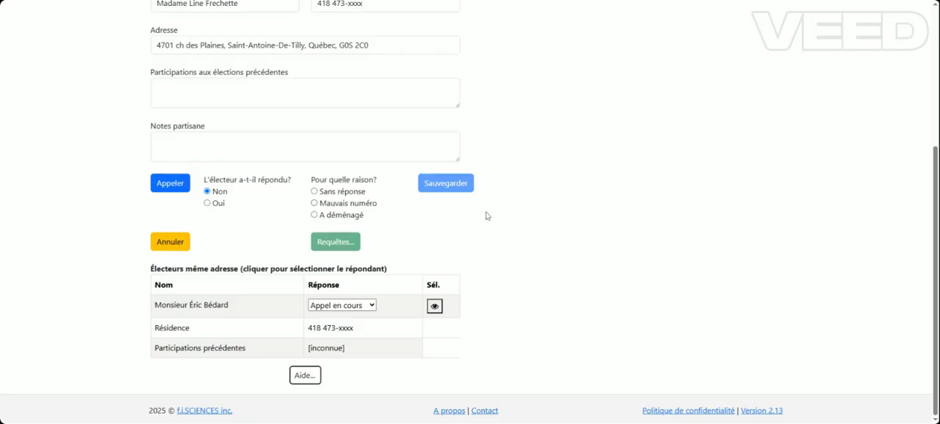
{"action": "left_click", "coordinate": [315, 194]}
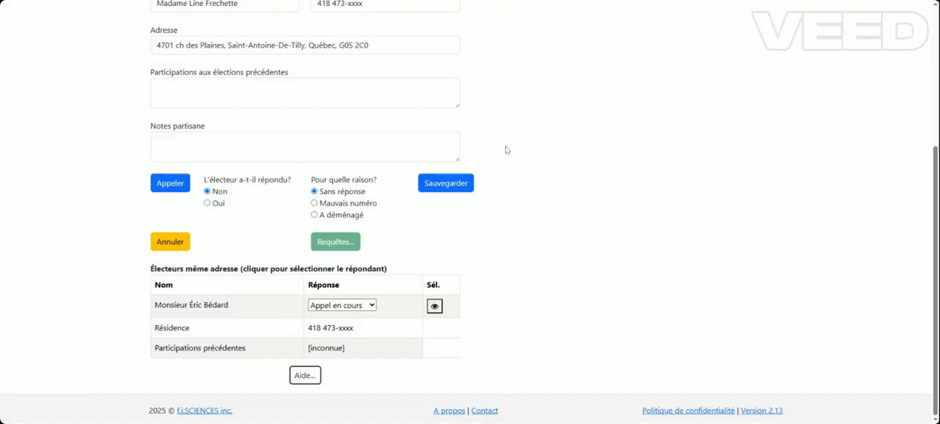
{"action": "left_click", "coordinate": [455, 188]}
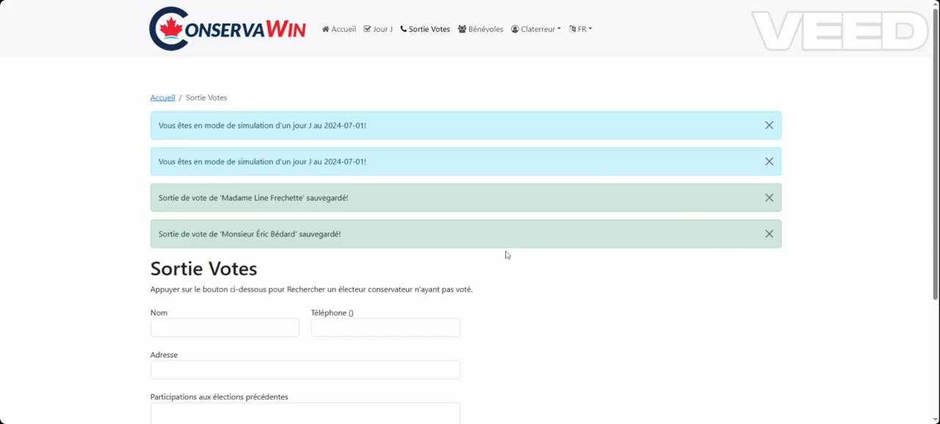
Review the save notices for both electors and search for the next Conservative voter who has not voted
{"action": "left_click_drag", "start_coordinate": [259, 198], "coordinate": [323, 197]}
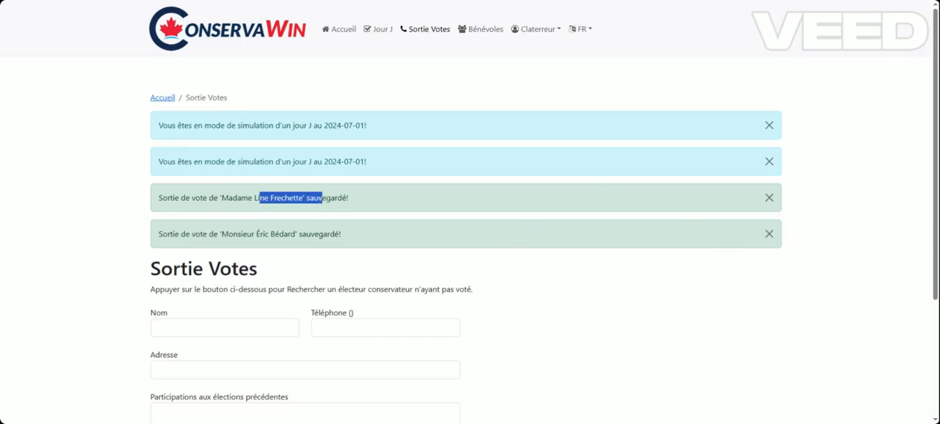
{"action": "left_click_drag", "start_coordinate": [254, 234], "coordinate": [335, 234]}
{"action": "scroll", "coordinate": [302, 267], "scroll_direction": "down", "scroll_amount": 3}
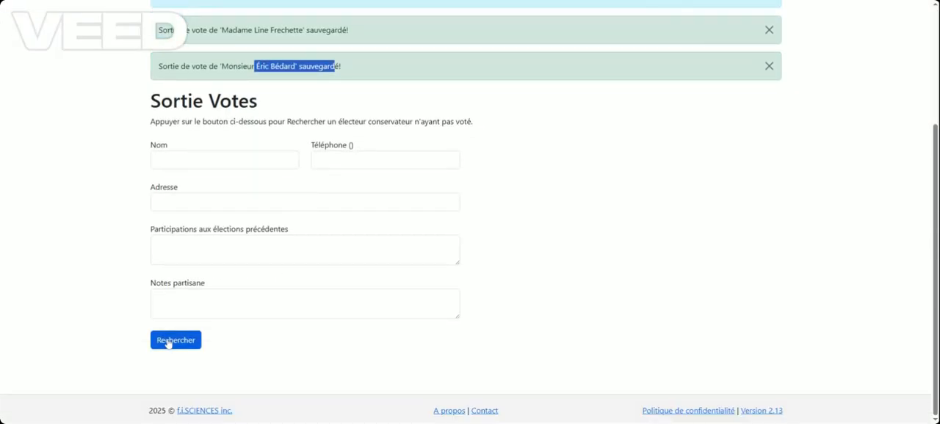
{"action": "scroll", "coordinate": [289, 242], "scroll_direction": "up", "scroll_amount": 3}
{"action": "scroll", "coordinate": [289, 241], "scroll_direction": "down", "scroll_amount": 3}
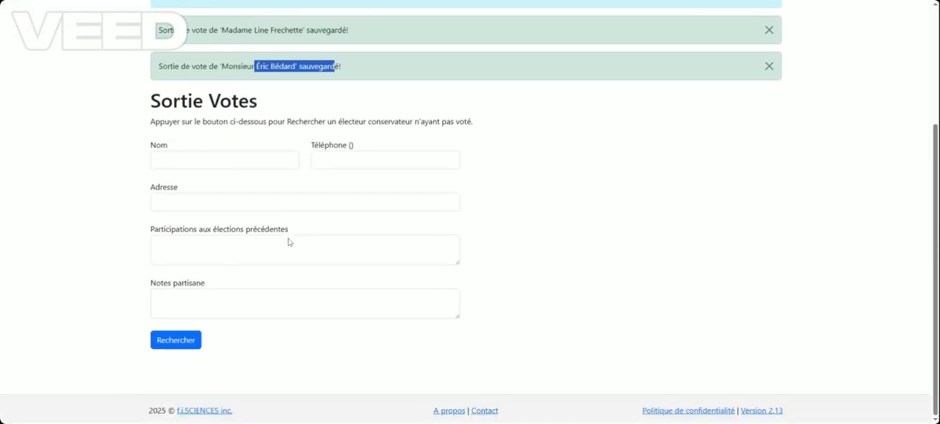
{"action": "left_click", "coordinate": [175, 351]}
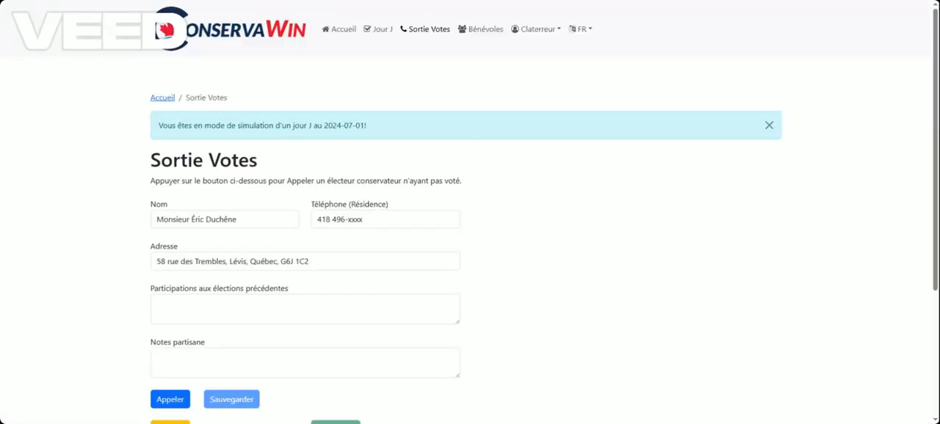
Start the call to the newly found voter and mark the call as answered with Oui
{"action": "scroll", "coordinate": [470, 250], "scroll_direction": "down", "scroll_amount": 2}
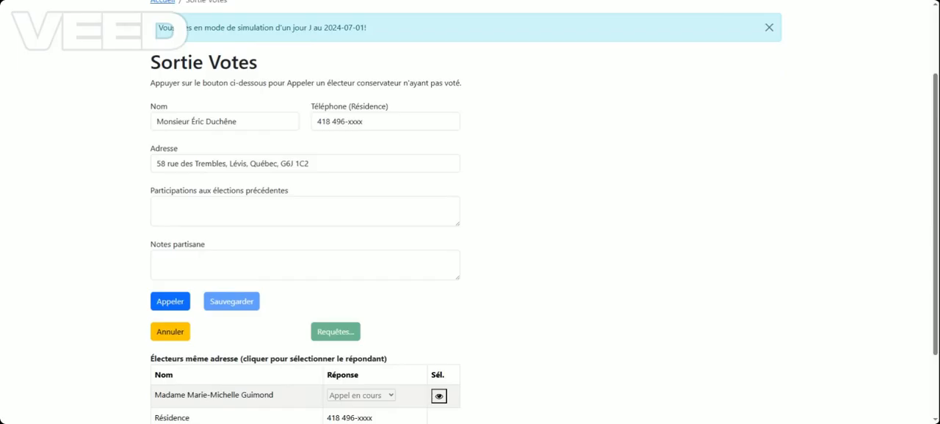
{"action": "scroll", "coordinate": [358, 251], "scroll_direction": "down", "scroll_amount": 2}
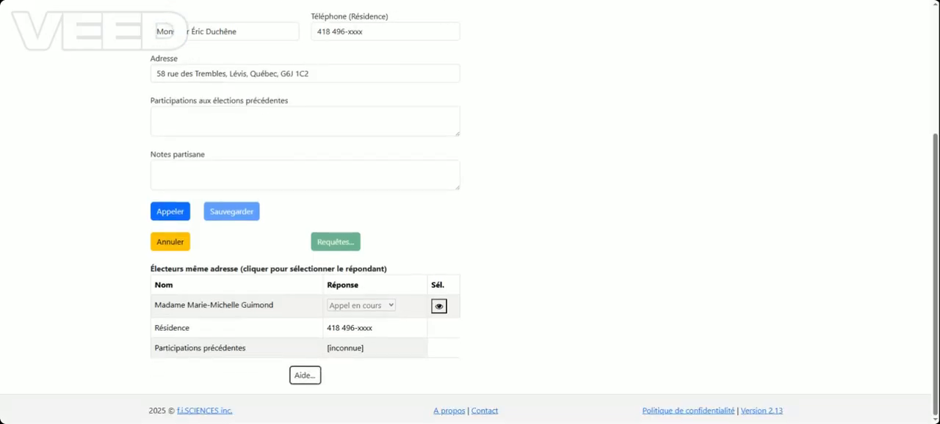
{"action": "left_click", "coordinate": [163, 214]}
{"action": "left_click", "coordinate": [207, 232]}
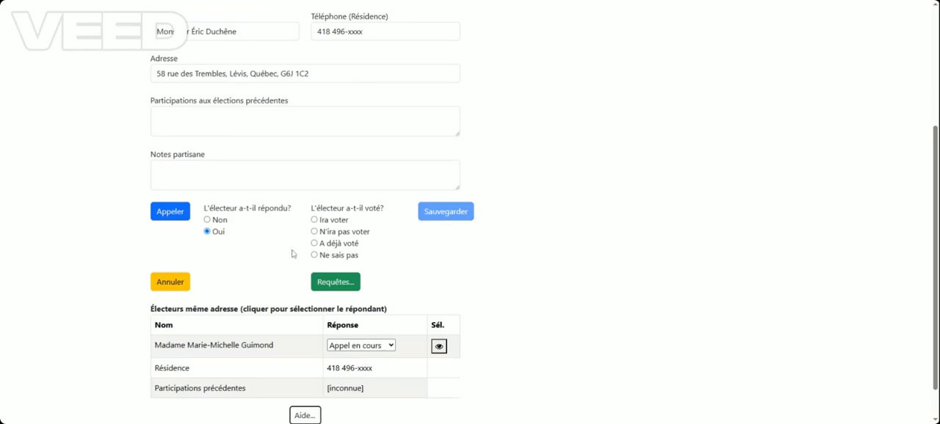
{"action": "scroll", "coordinate": [335, 220], "scroll_direction": "down", "scroll_amount": 1}
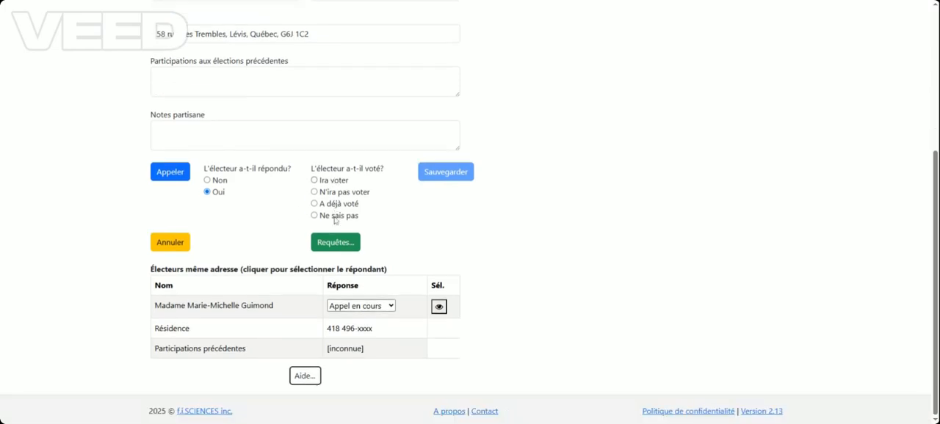
Record the called voter as Ira voter, set the same-address elector's response to A déjà voté, and save the call result
{"action": "scroll", "coordinate": [334, 220], "scroll_direction": "up", "scroll_amount": 1}
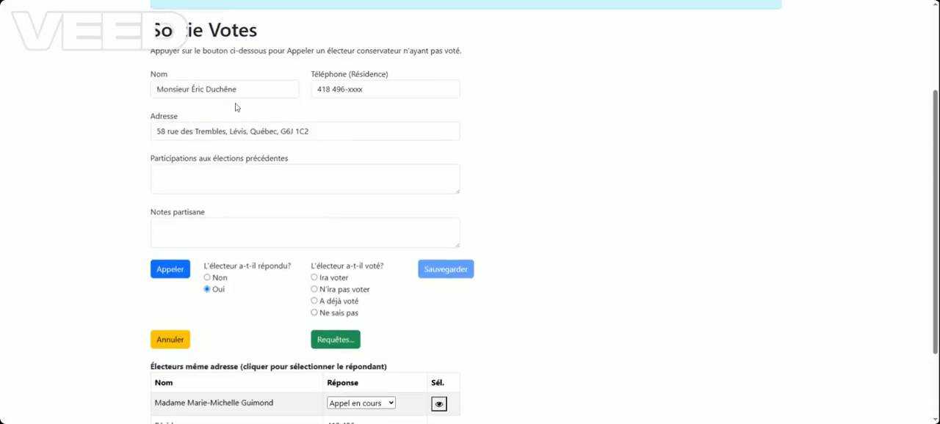
{"action": "left_click", "coordinate": [314, 278]}
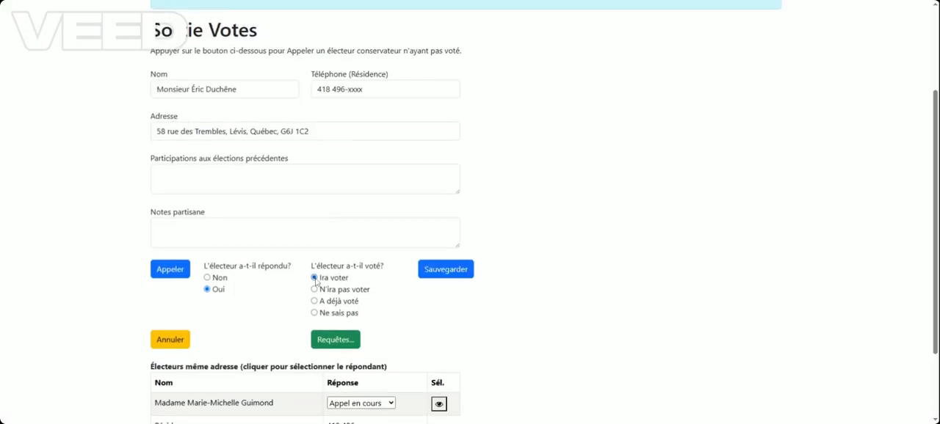
{"action": "scroll", "coordinate": [314, 280], "scroll_direction": "down", "scroll_amount": 1}
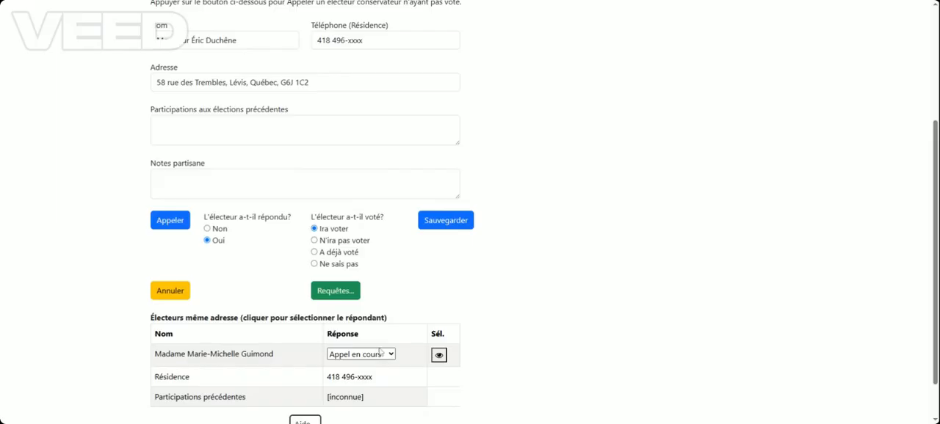
{"action": "left_click", "coordinate": [351, 397]}
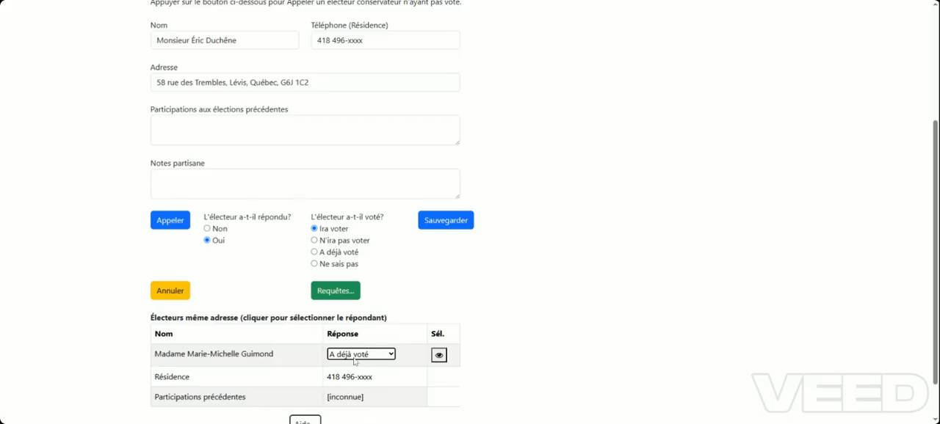
{"action": "left_click", "coordinate": [449, 220]}
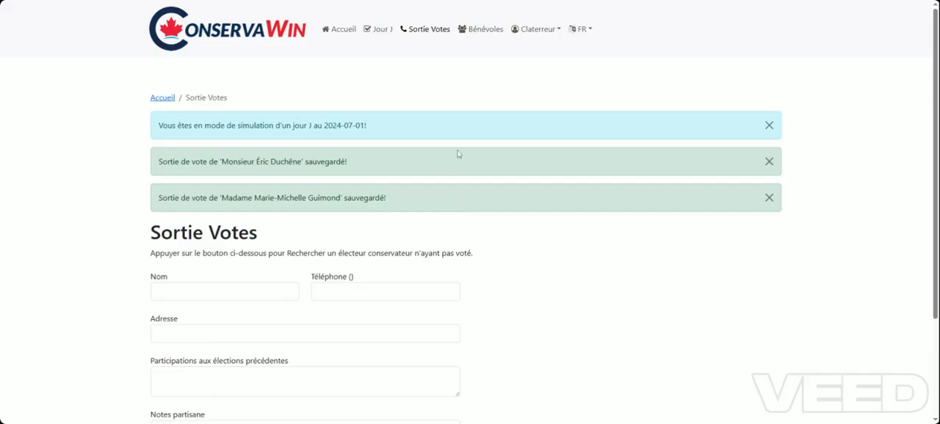
Search for the next Conservative voter who has not voted, start the call and mark it as answered with Oui
{"action": "scroll", "coordinate": [470, 220], "scroll_direction": "down", "scroll_amount": 2}
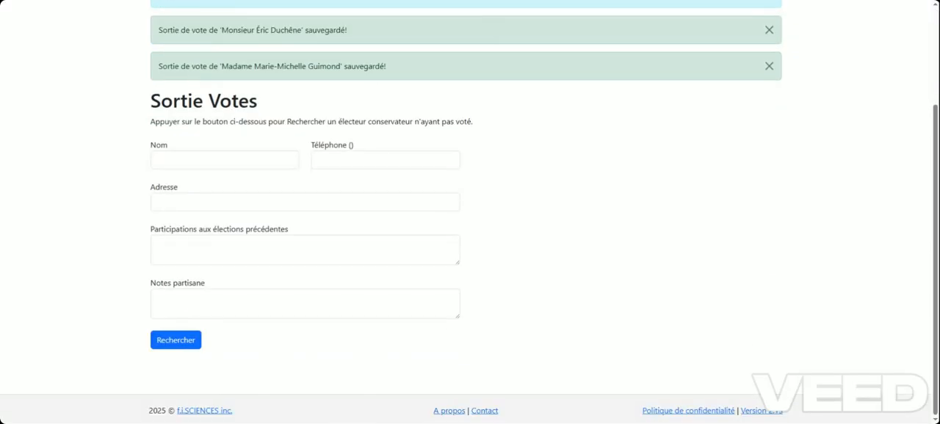
{"action": "left_click", "coordinate": [184, 339]}
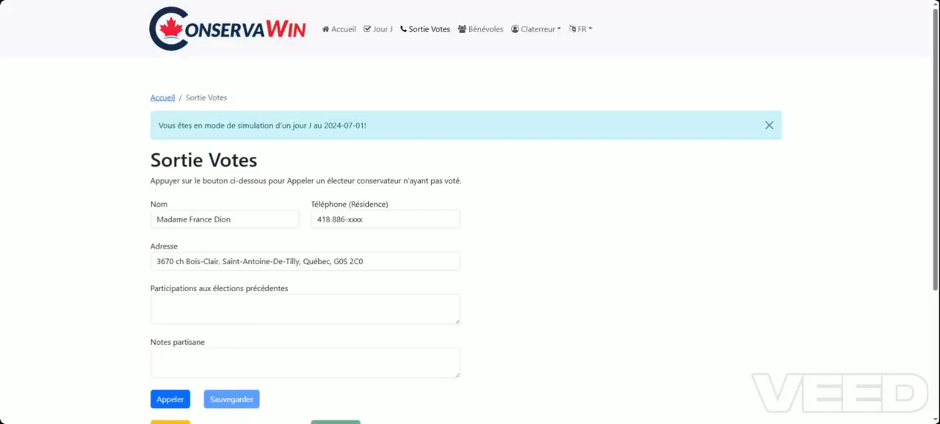
{"action": "scroll", "coordinate": [242, 302], "scroll_direction": "down", "scroll_amount": 2}
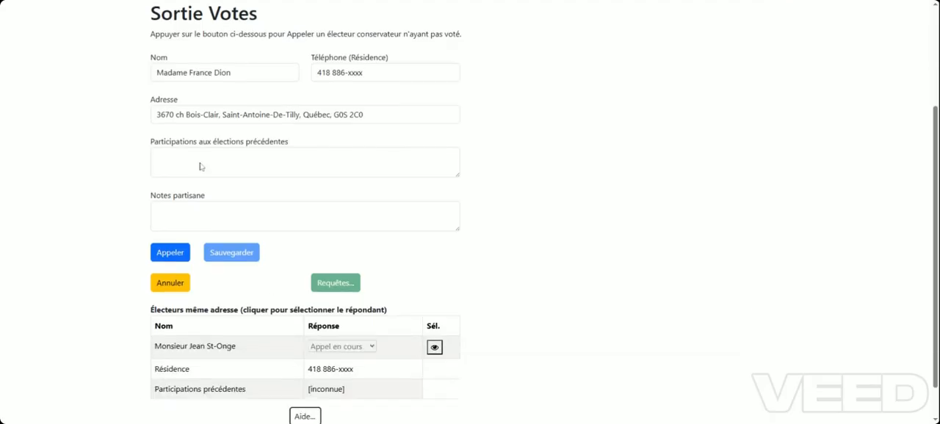
{"action": "left_click", "coordinate": [163, 250]}
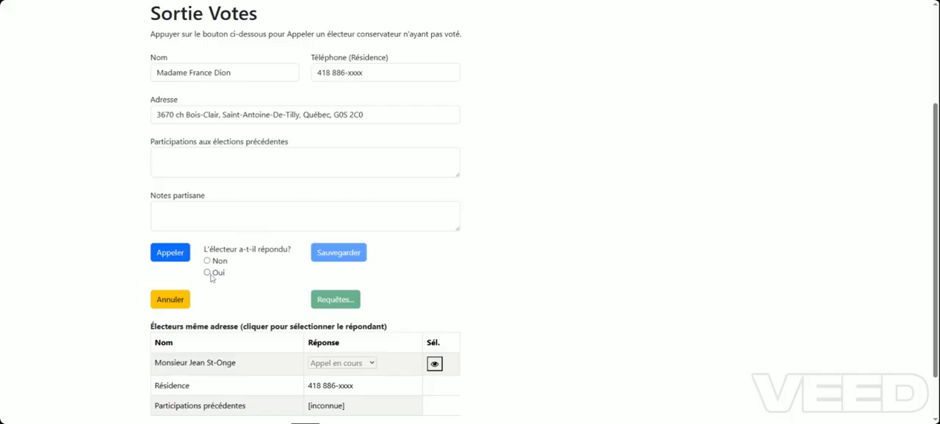
{"action": "left_click", "coordinate": [208, 273]}
Record the called voter as Ira voter, leave the same-address elector's response at Appel en cours, and save the call result
{"action": "scroll", "coordinate": [233, 272], "scroll_direction": "down", "scroll_amount": 2}
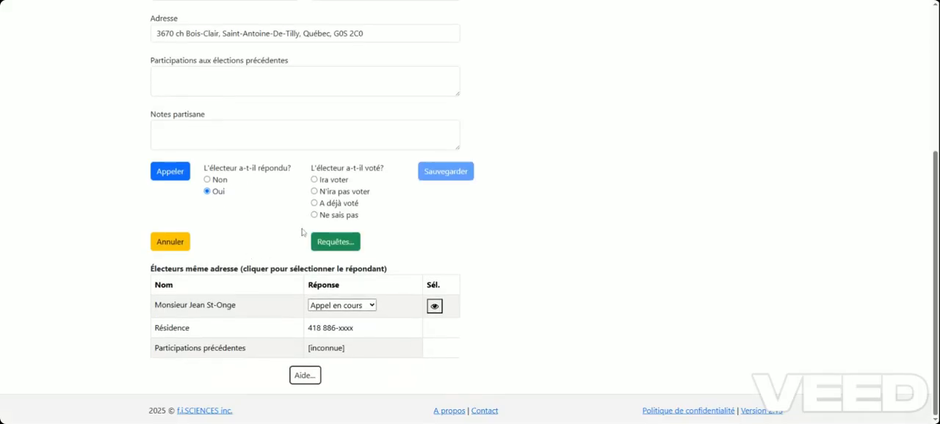
{"action": "left_click", "coordinate": [315, 181]}
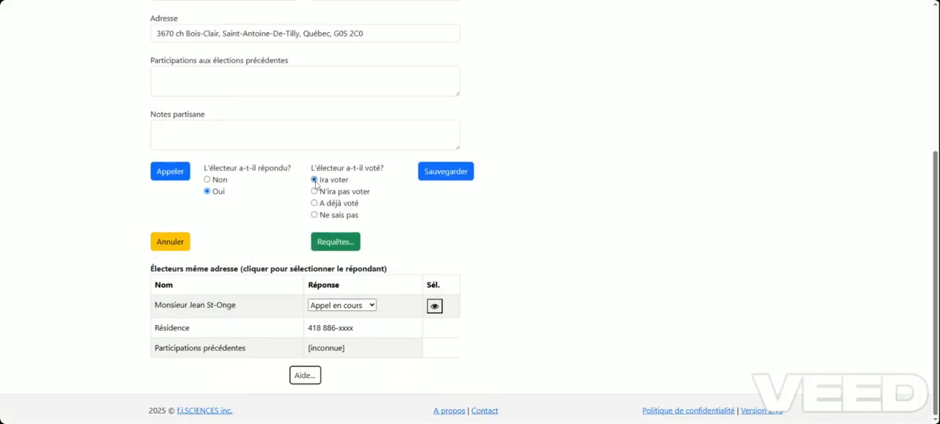
{"action": "scroll", "coordinate": [317, 184], "scroll_direction": "up", "scroll_amount": 3}
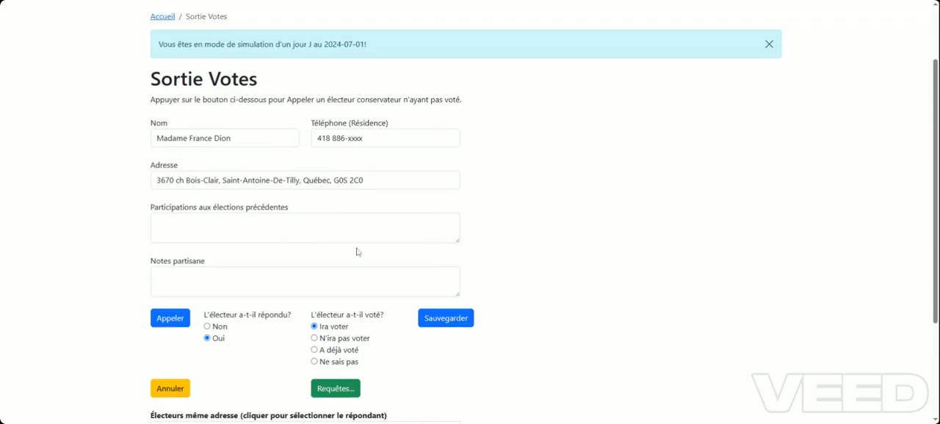
{"action": "scroll", "coordinate": [357, 250], "scroll_direction": "down", "scroll_amount": 2}
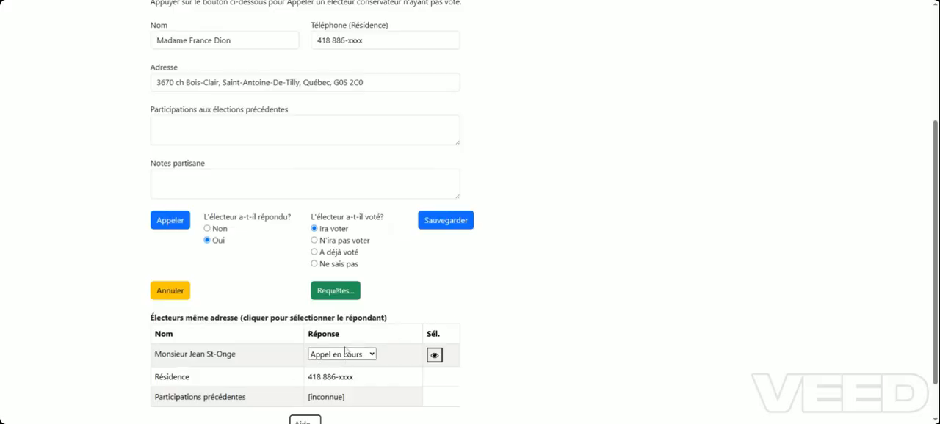
{"action": "left_click", "coordinate": [434, 221]}
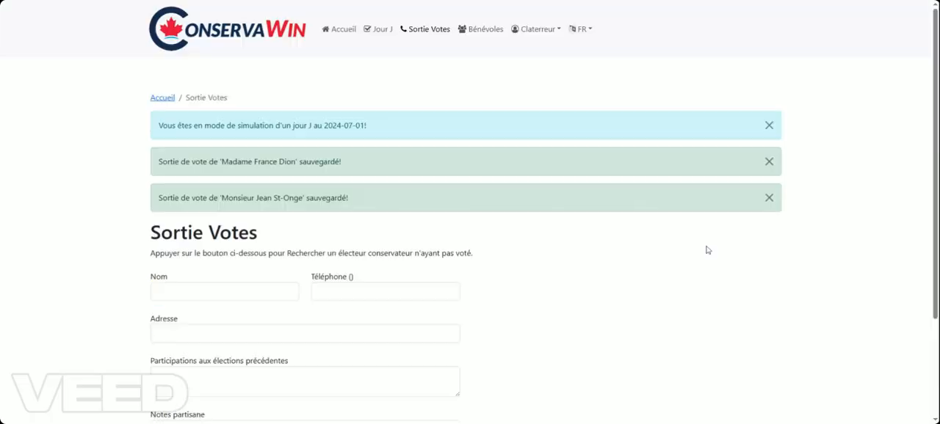
Search for another Conservative voter who has not voted, start the call and mark it as answered with Oui
{"action": "scroll", "coordinate": [334, 364], "scroll_direction": "down", "scroll_amount": 2}
{"action": "left_click", "coordinate": [167, 344]}
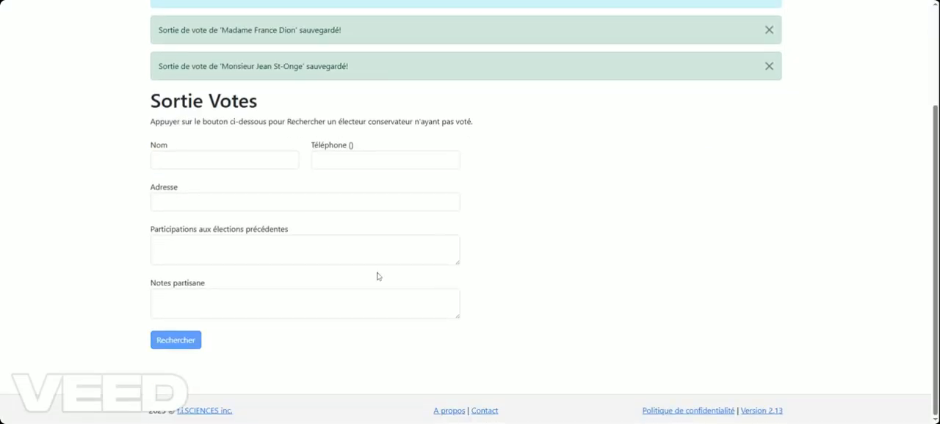
{"action": "scroll", "coordinate": [376, 277], "scroll_direction": "down", "scroll_amount": 2}
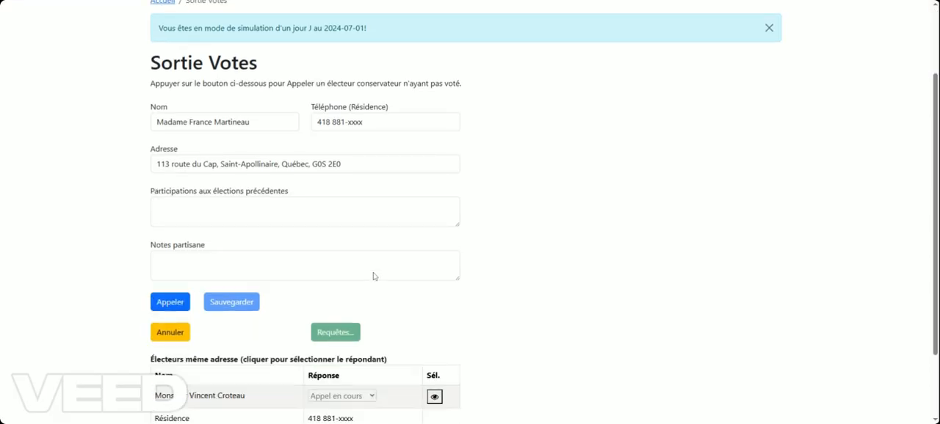
{"action": "scroll", "coordinate": [374, 283], "scroll_direction": "down", "scroll_amount": 2}
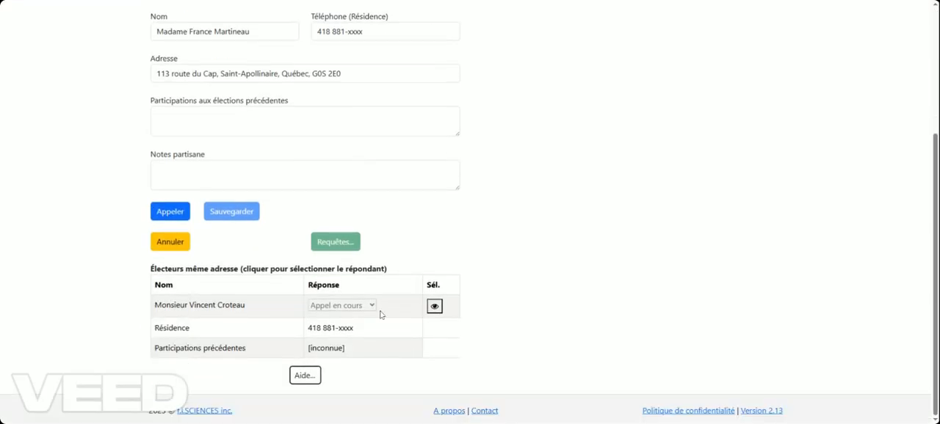
{"action": "left_click", "coordinate": [168, 213]}
{"action": "left_click", "coordinate": [209, 232]}
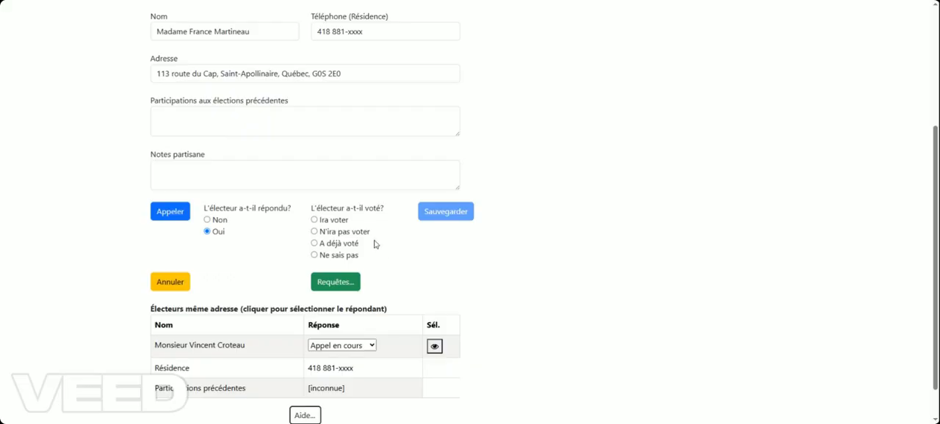
Read the help text explaining the possible responses for electors at the same address, and close it
{"action": "scroll", "coordinate": [259, 288], "scroll_direction": "down", "scroll_amount": 1}
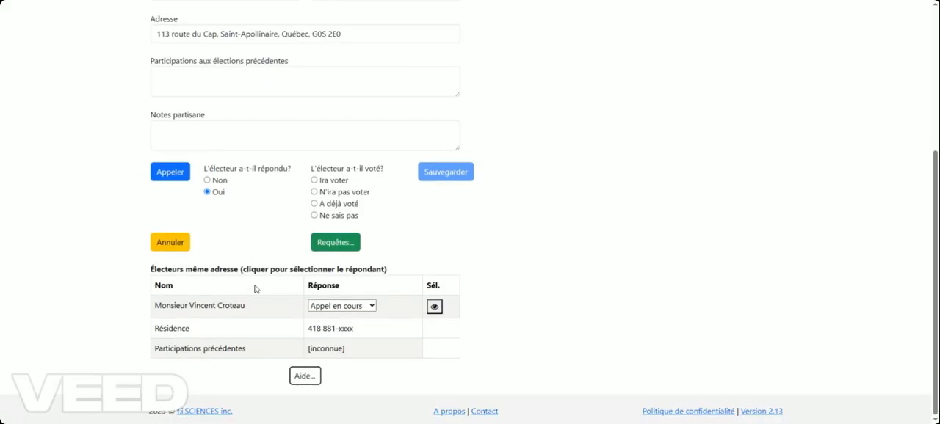
{"action": "left_click", "coordinate": [305, 378]}
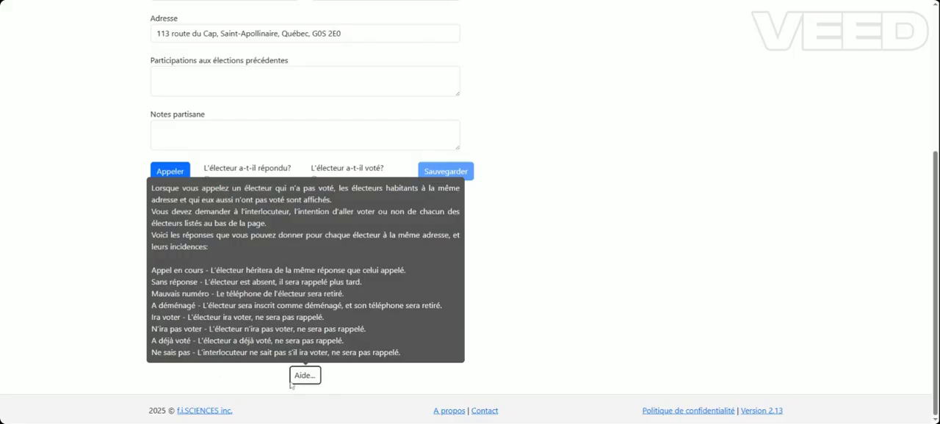
{"action": "left_click", "coordinate": [316, 378]}
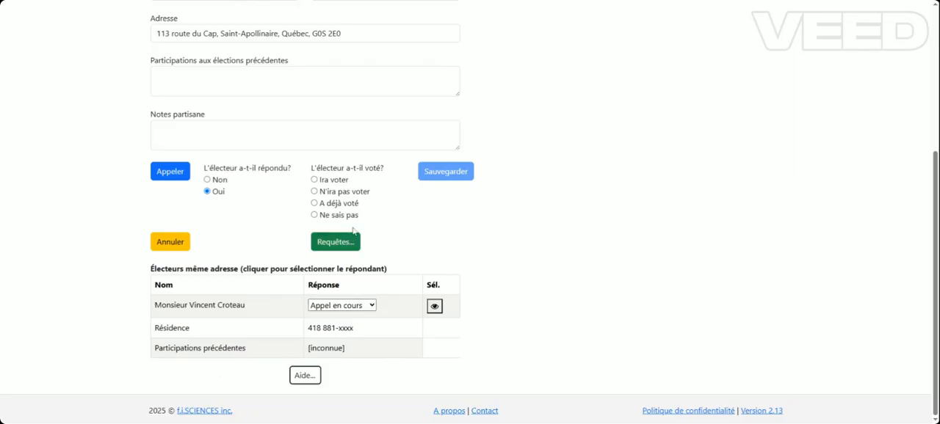
Review the called voter's details, the voting answer options and the list of electors at the same address
{"action": "scroll", "coordinate": [569, 289], "scroll_direction": "up", "scroll_amount": 2}
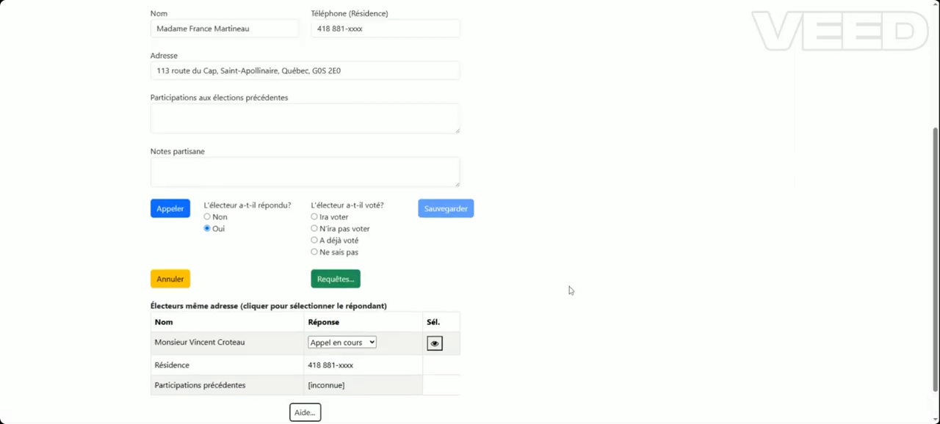
{"action": "scroll", "coordinate": [569, 291], "scroll_direction": "up", "scroll_amount": 1}
{"action": "scroll", "coordinate": [570, 287], "scroll_direction": "down", "scroll_amount": 4}
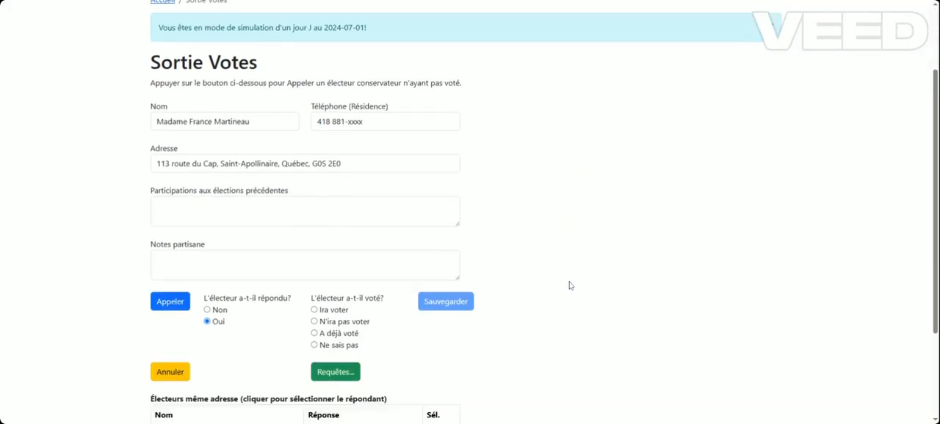
{"action": "scroll", "coordinate": [570, 286], "scroll_direction": "down", "scroll_amount": 1}
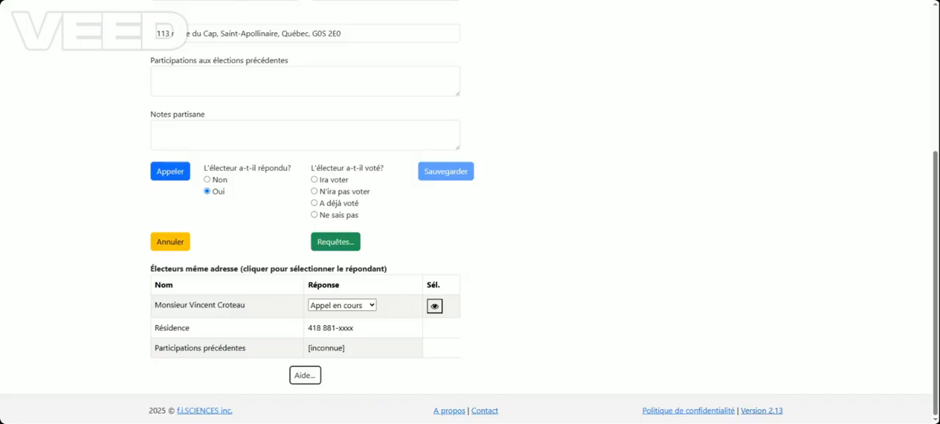
{"action": "scroll", "coordinate": [504, 256], "scroll_direction": "up", "scroll_amount": 3}
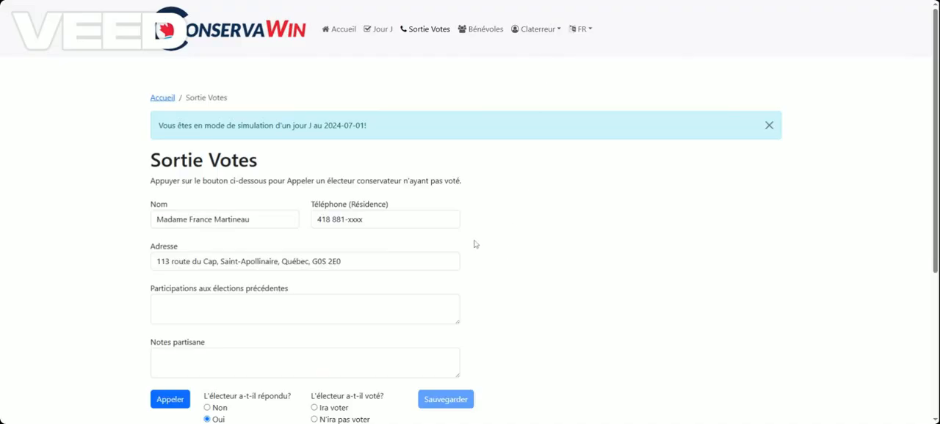
{"action": "scroll", "coordinate": [475, 243], "scroll_direction": "down", "scroll_amount": 3}
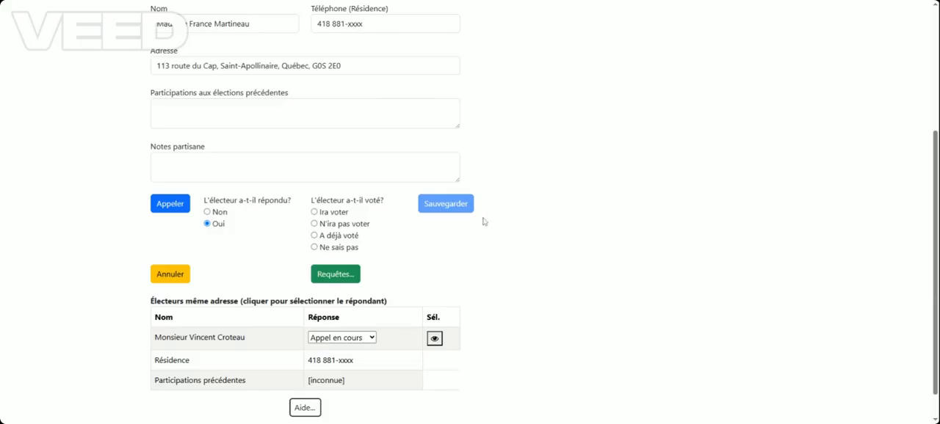
{"action": "scroll", "coordinate": [476, 225], "scroll_direction": "up", "scroll_amount": 3}
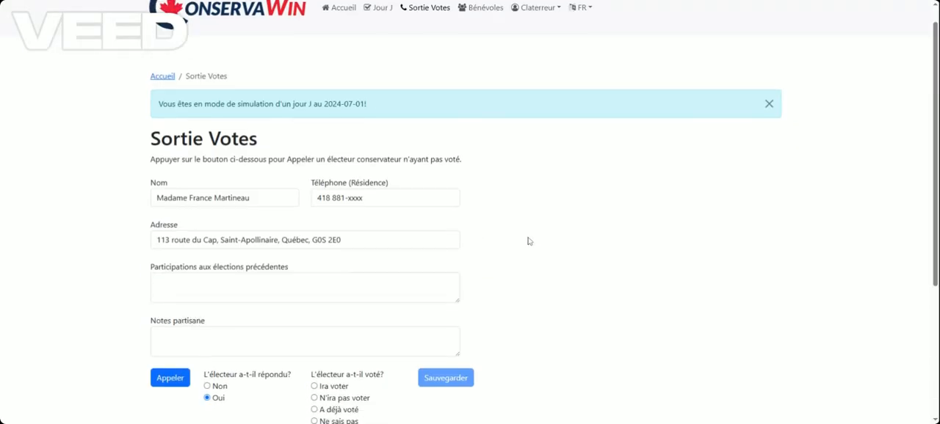
Record the called voter as A déjà voté, set the same-address elector's response to N'ira pas voter, and save the call result
{"action": "scroll", "coordinate": [506, 243], "scroll_direction": "down", "scroll_amount": 3}
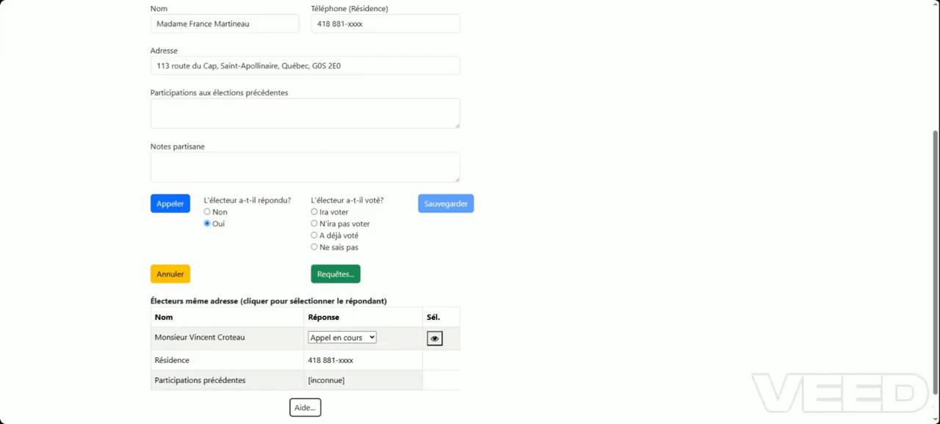
{"action": "left_click", "coordinate": [314, 235]}
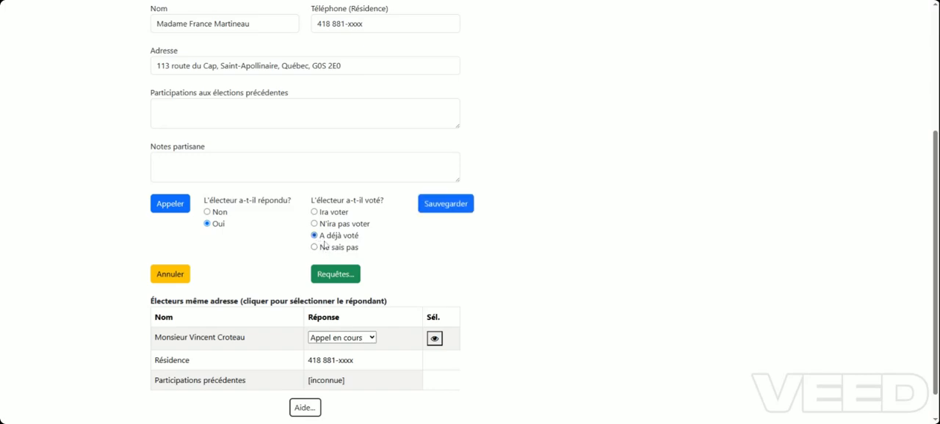
{"action": "left_click", "coordinate": [357, 340]}
{"action": "left_click", "coordinate": [374, 312]}
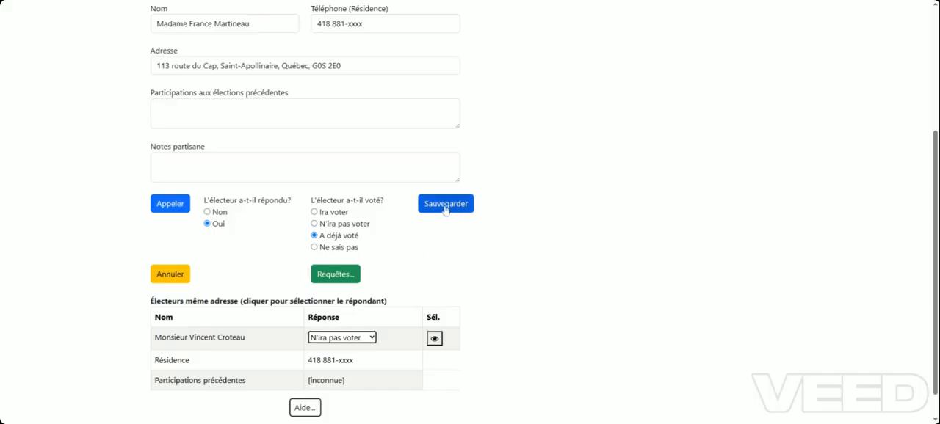
{"action": "left_click", "coordinate": [445, 211]}
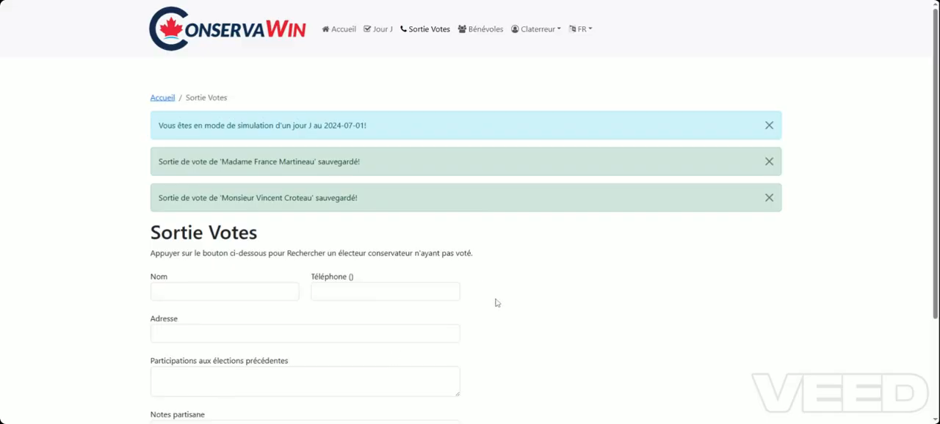
Search for the next Conservative voter who has not voted and start the call
{"action": "scroll", "coordinate": [496, 302], "scroll_direction": "down", "scroll_amount": 2}
{"action": "scroll", "coordinate": [496, 303], "scroll_direction": "up", "scroll_amount": 3}
{"action": "scroll", "coordinate": [558, 266], "scroll_direction": "down", "scroll_amount": 2}
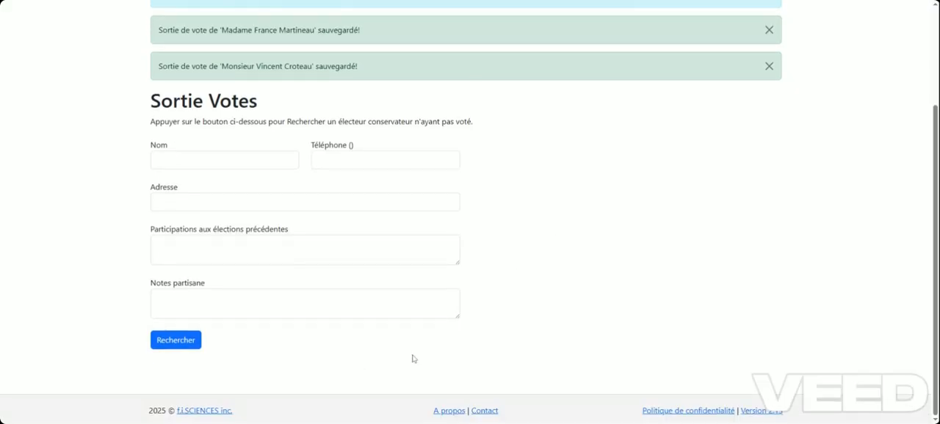
{"action": "left_click", "coordinate": [190, 341]}
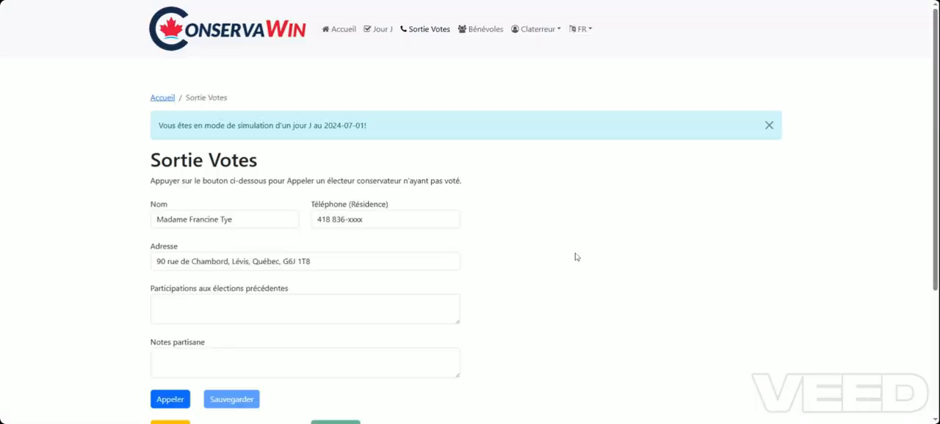
{"action": "scroll", "coordinate": [576, 257], "scroll_direction": "down", "scroll_amount": 3}
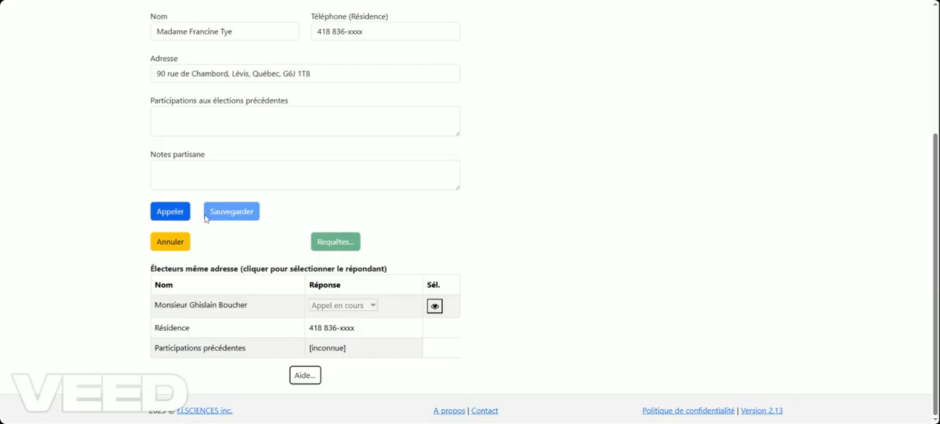
{"action": "left_click", "coordinate": [180, 219]}
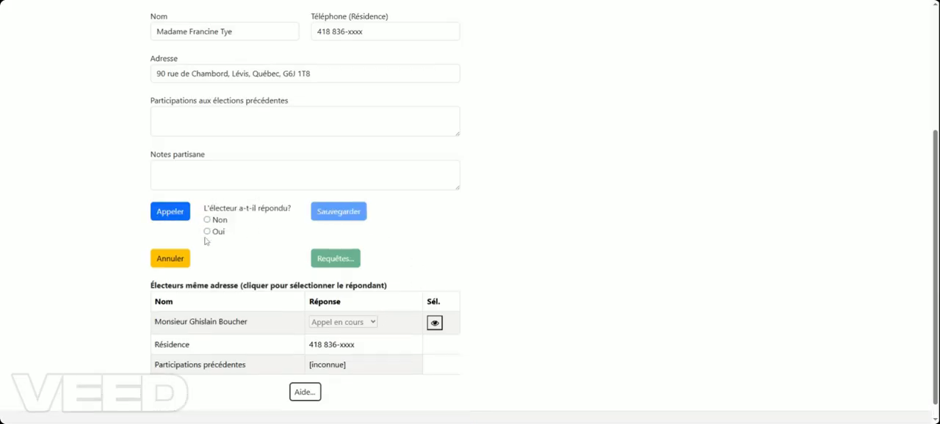
Record that the called voter answered (Oui) and open the voter's requests
{"action": "left_click", "coordinate": [207, 232]}
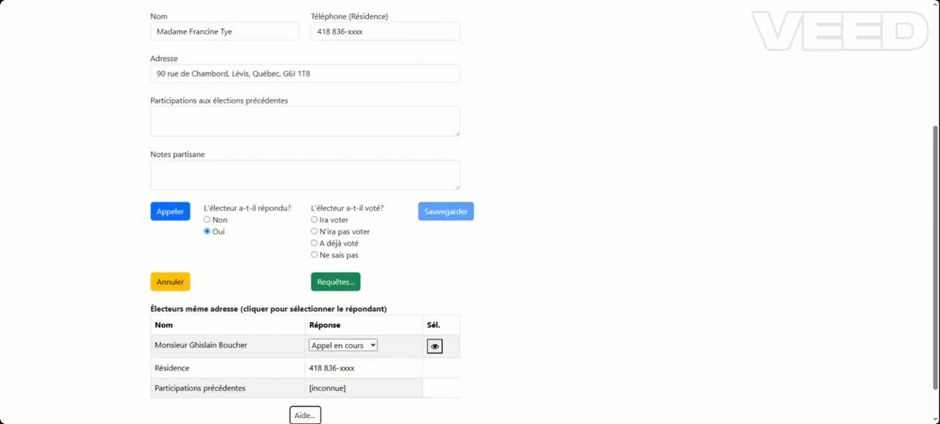
{"action": "left_click", "coordinate": [332, 284]}
Examine the called voter's name and contact details, the voting answer options and the response row of the same-address elector
{"action": "double_click", "coordinate": [226, 31]}
{"action": "scroll", "coordinate": [626, 189], "scroll_direction": "up", "scroll_amount": 2}
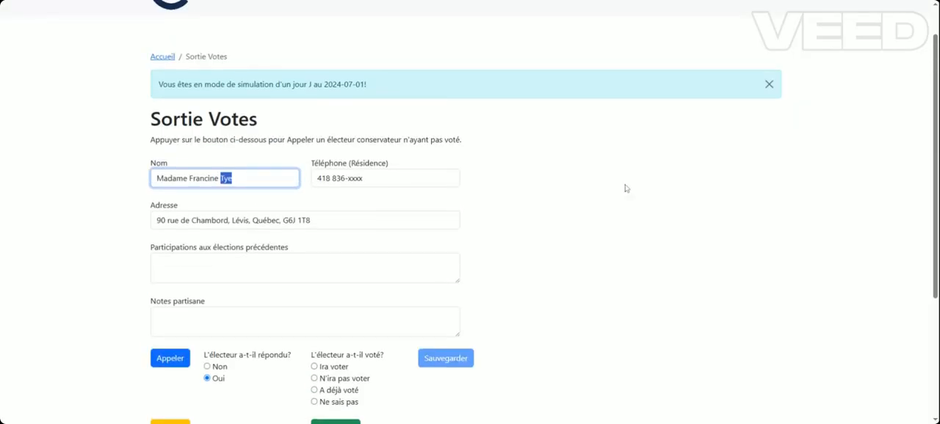
{"action": "left_click", "coordinate": [558, 226]}
{"action": "scroll", "coordinate": [558, 228], "scroll_direction": "down", "scroll_amount": 3}
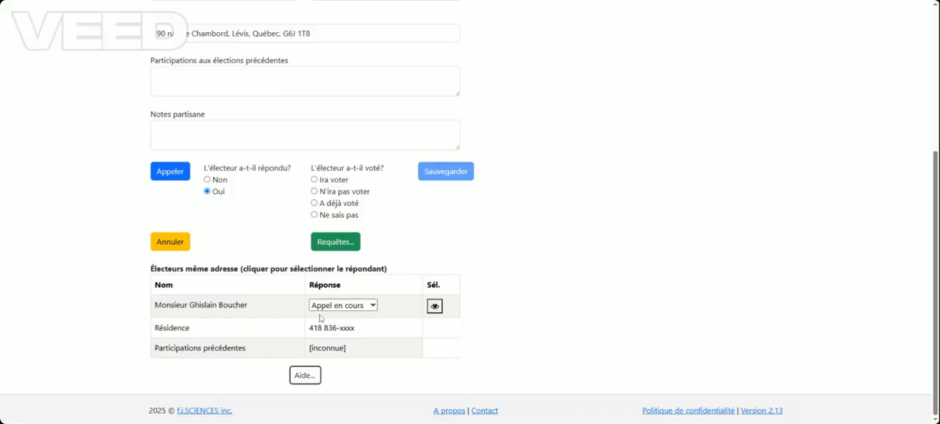
{"action": "scroll", "coordinate": [321, 318], "scroll_direction": "up", "scroll_amount": 5}
{"action": "scroll", "coordinate": [320, 319], "scroll_direction": "down", "scroll_amount": 2}
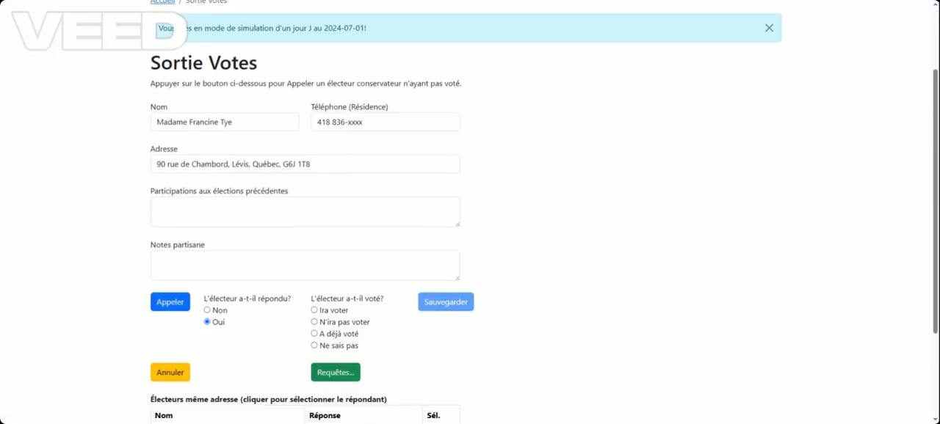
{"action": "scroll", "coordinate": [192, 248], "scroll_direction": "down", "scroll_amount": 2}
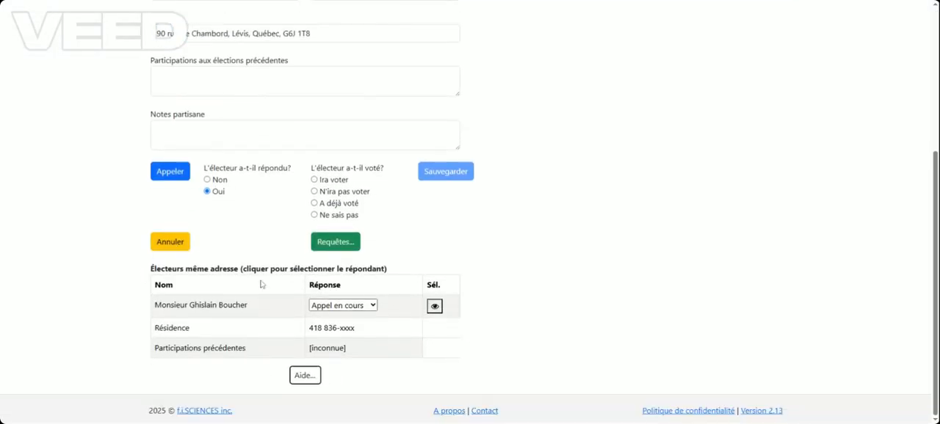
{"action": "scroll", "coordinate": [432, 297], "scroll_direction": "up", "scroll_amount": 1}
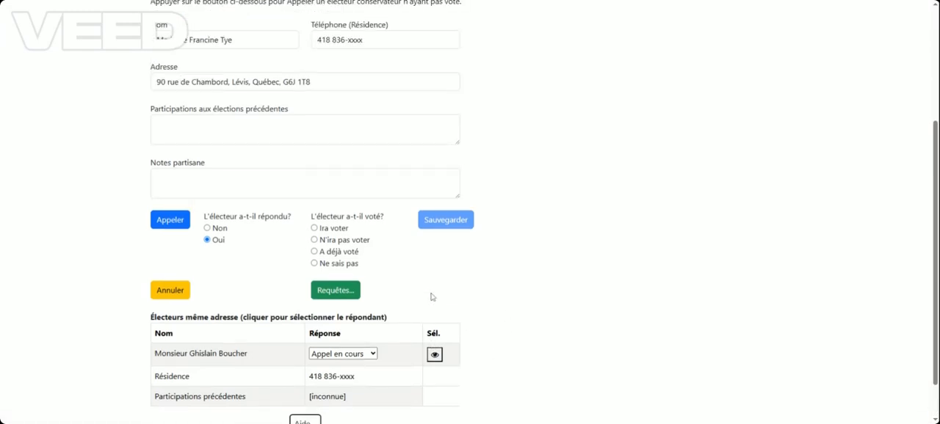
{"action": "scroll", "coordinate": [434, 296], "scroll_direction": "up", "scroll_amount": 2}
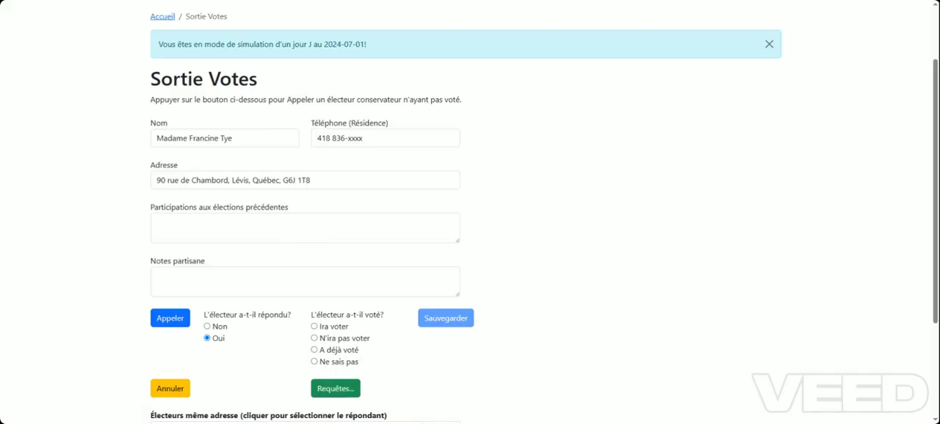
{"action": "scroll", "coordinate": [465, 175], "scroll_direction": "down", "scroll_amount": 2}
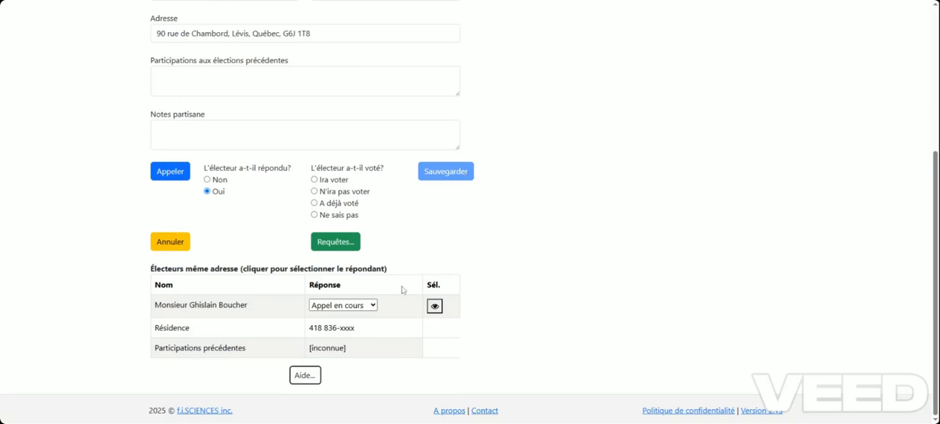
{"action": "scroll", "coordinate": [402, 291], "scroll_direction": "up", "scroll_amount": 3}
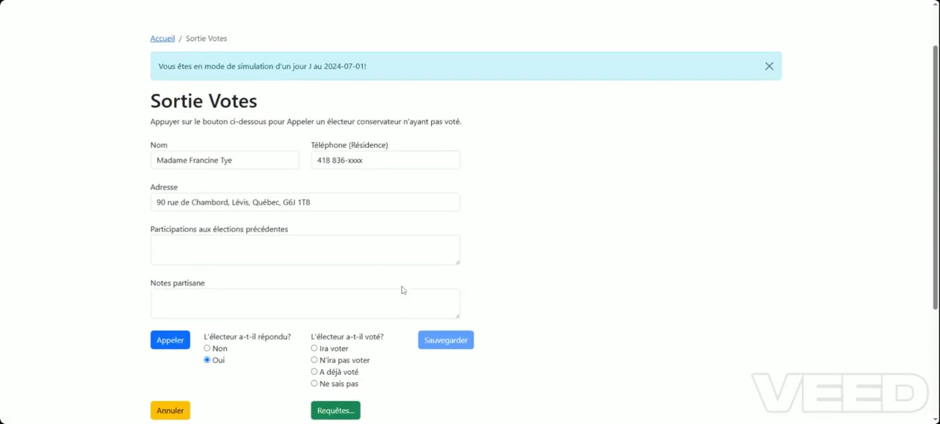